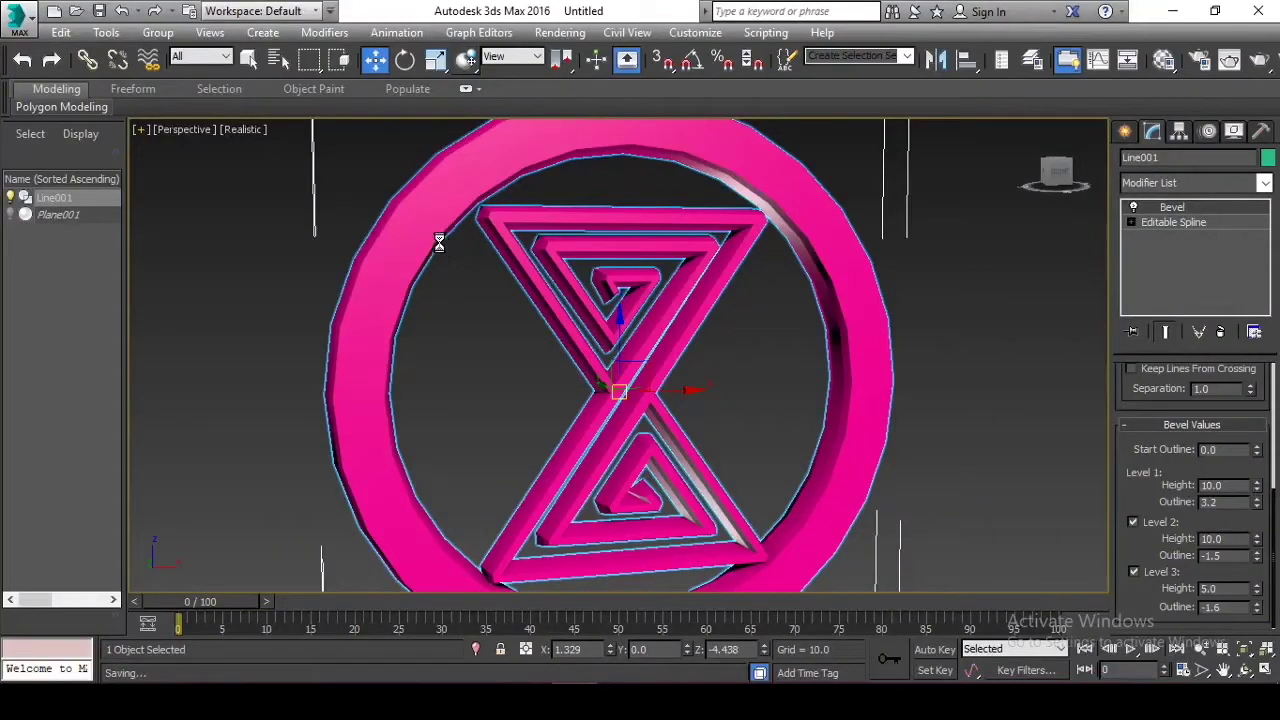
Step: Orbit and zoom the viewport to frame the beveled logo at an angle
scroll(440, 244, down, 2)
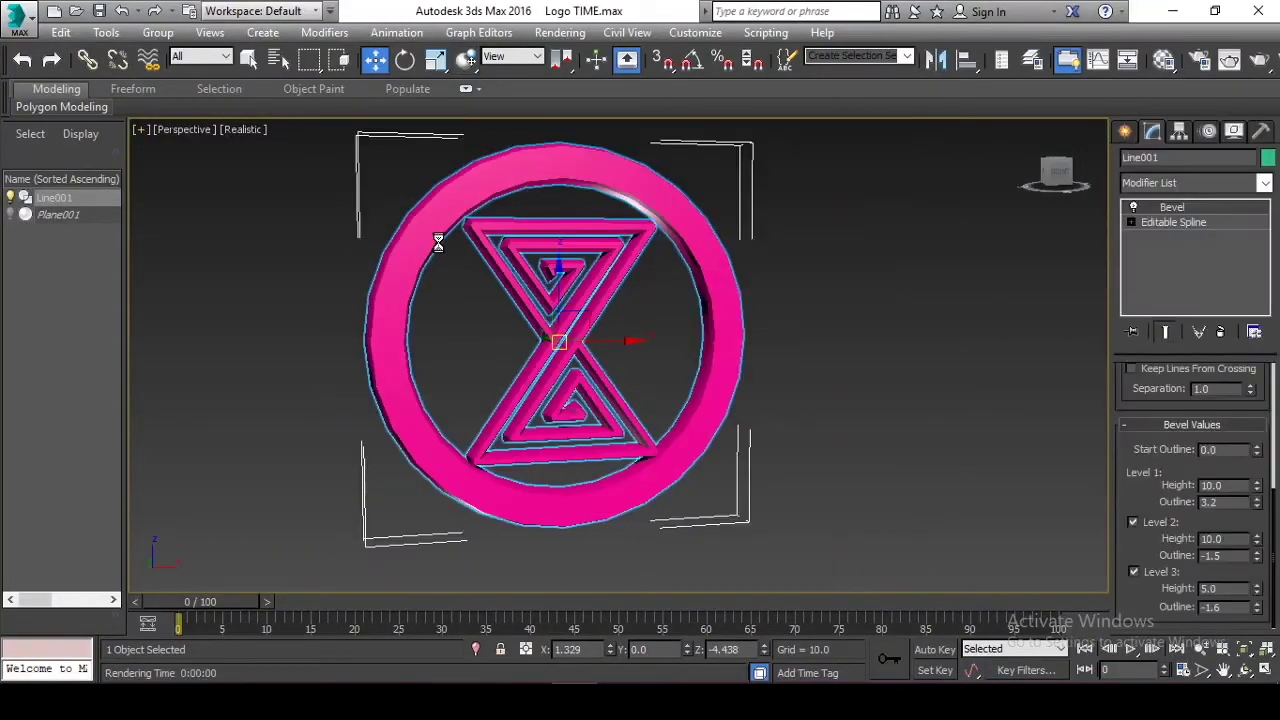
scroll(489, 226, up, 2)
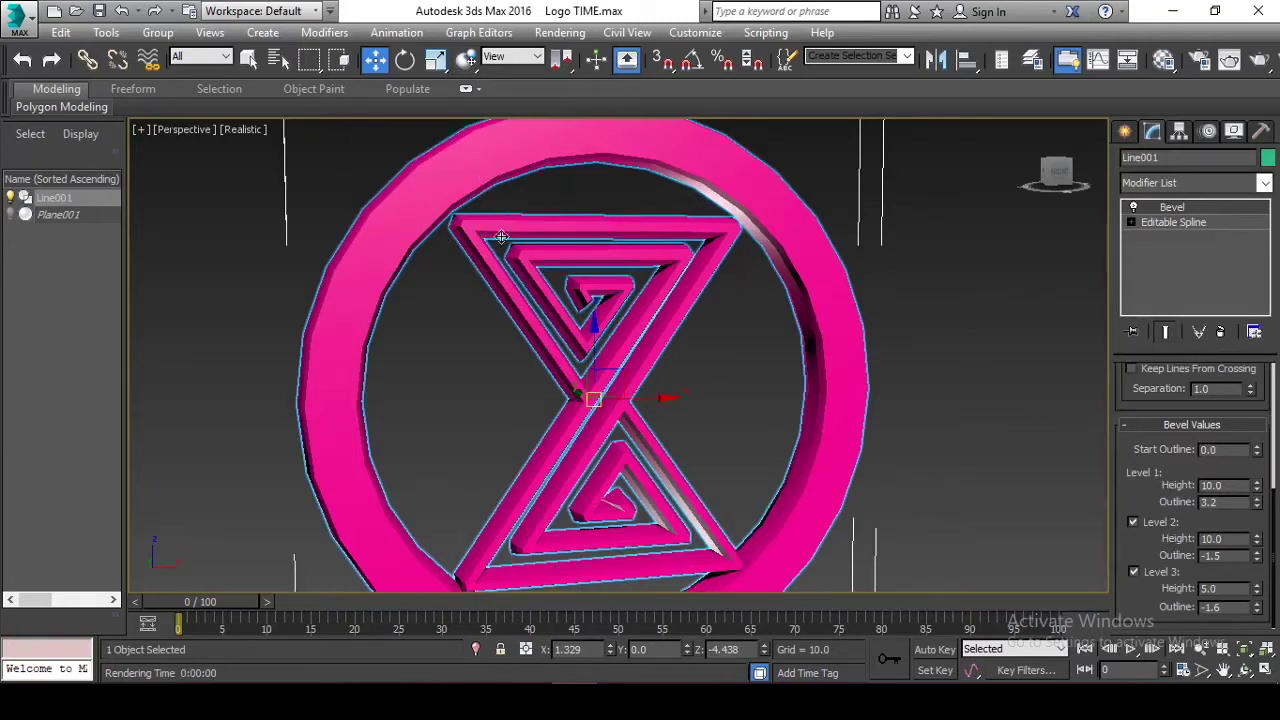
scroll(505, 246, down, 4)
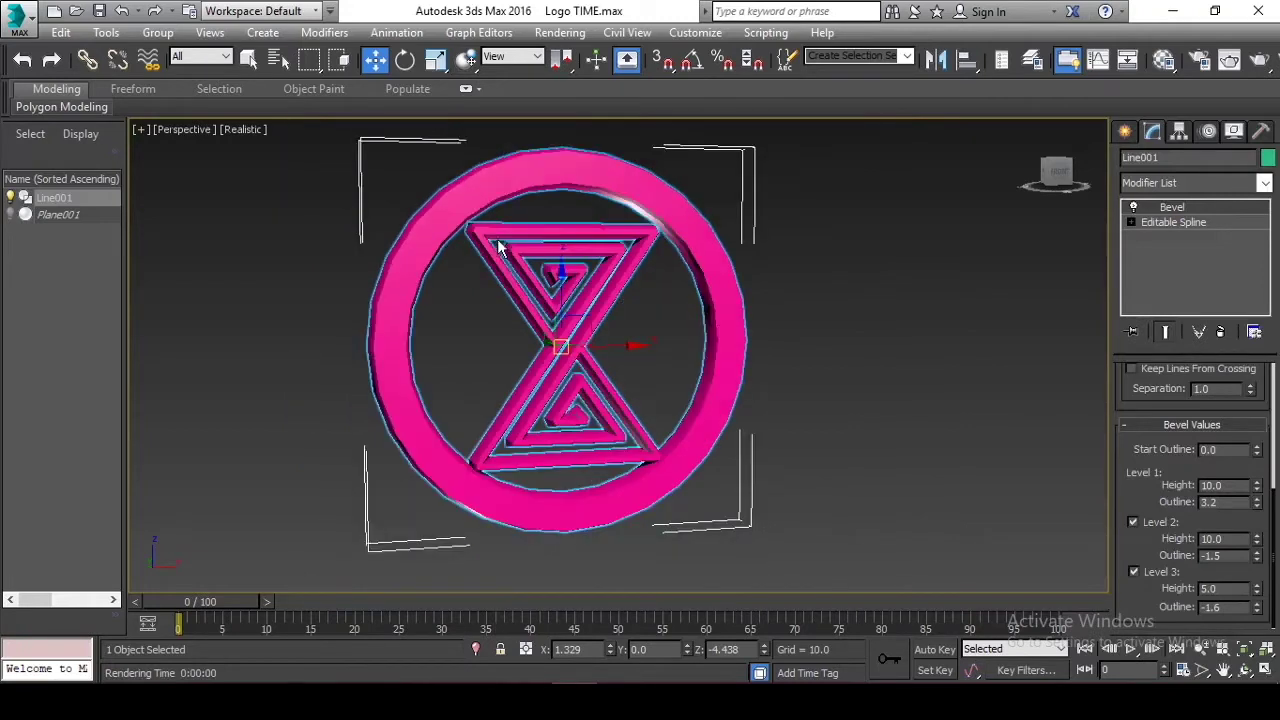
scroll(521, 216, up, 4)
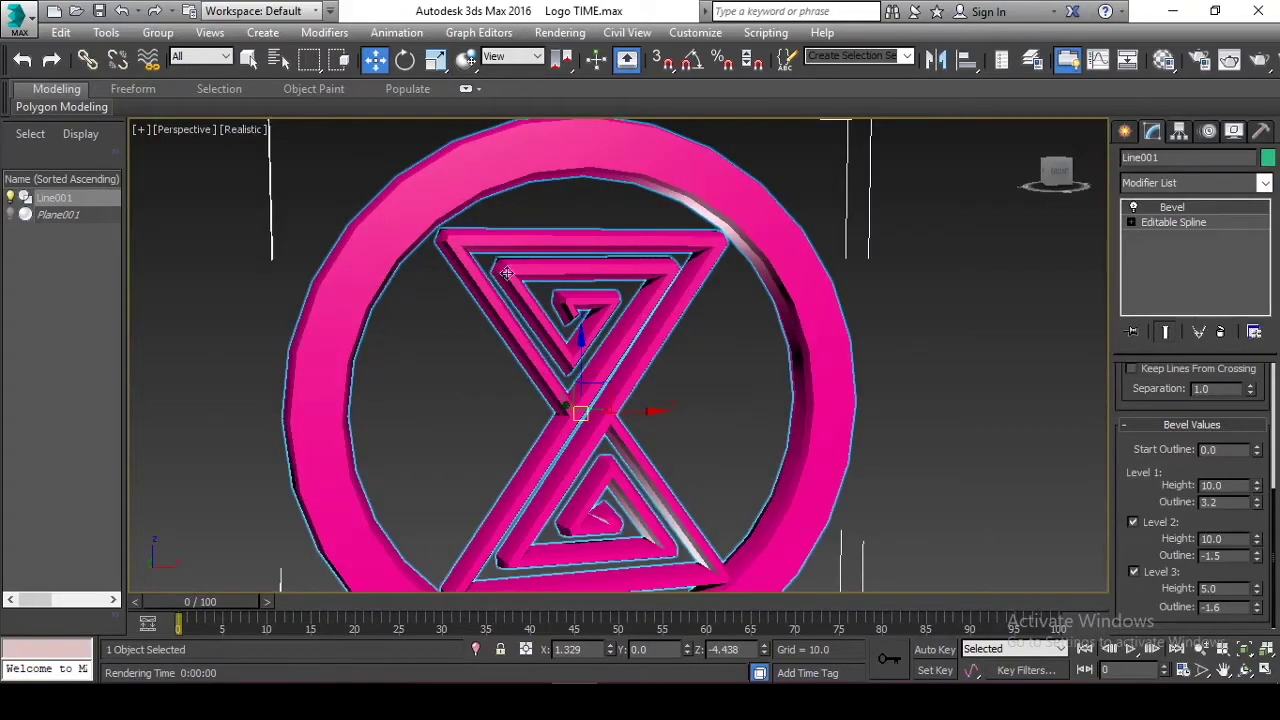
alt+middle_drag(549, 223, 412, 288)
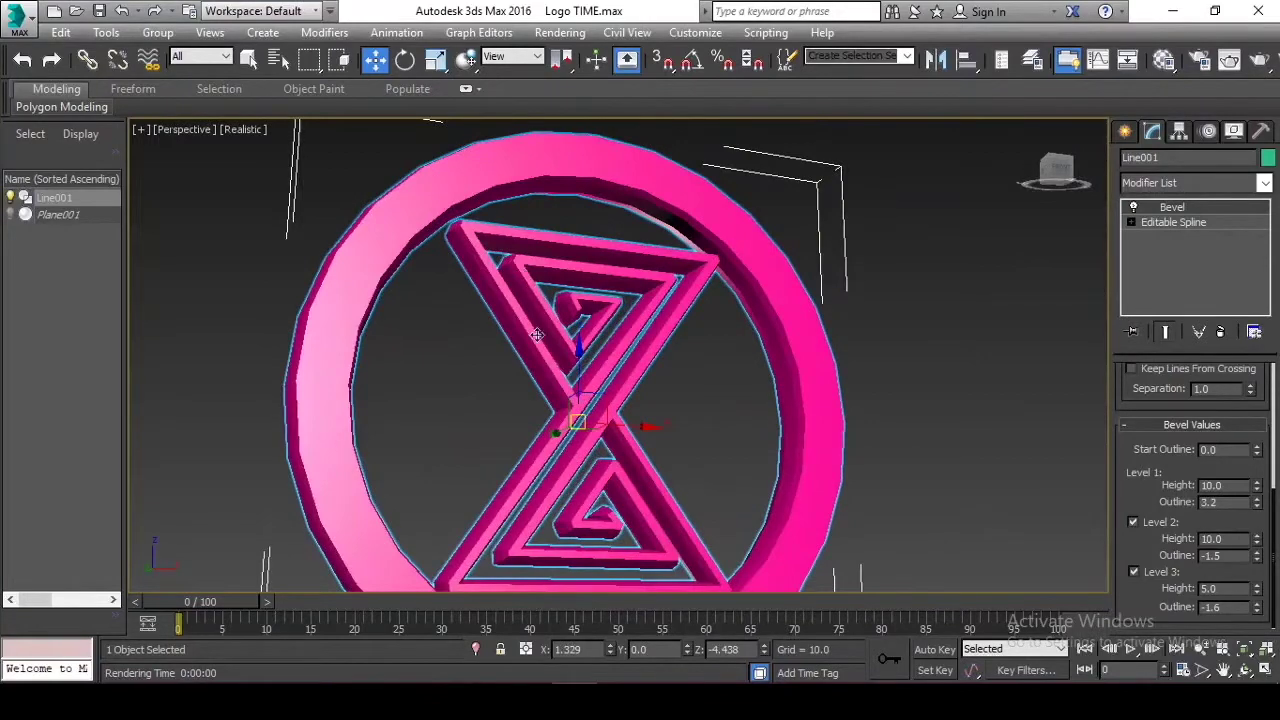
scroll(540, 333, down, 3)
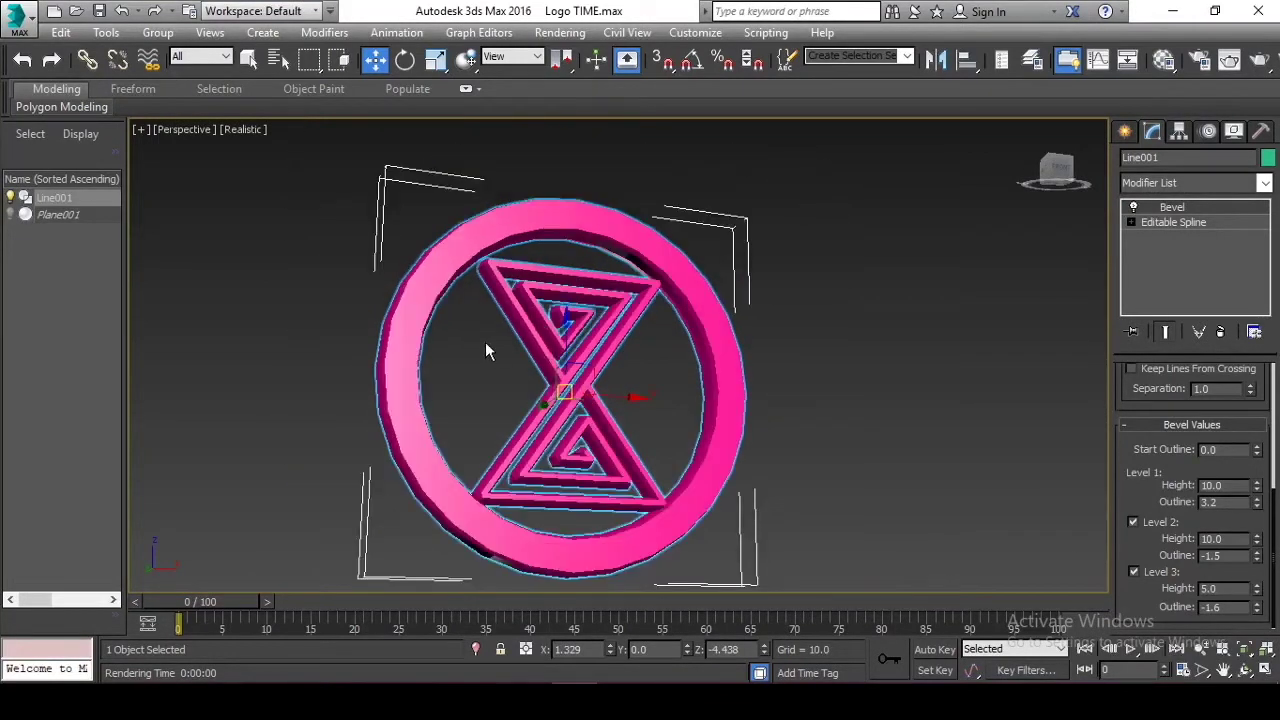
alt+middle_drag(455, 335, 428, 357)
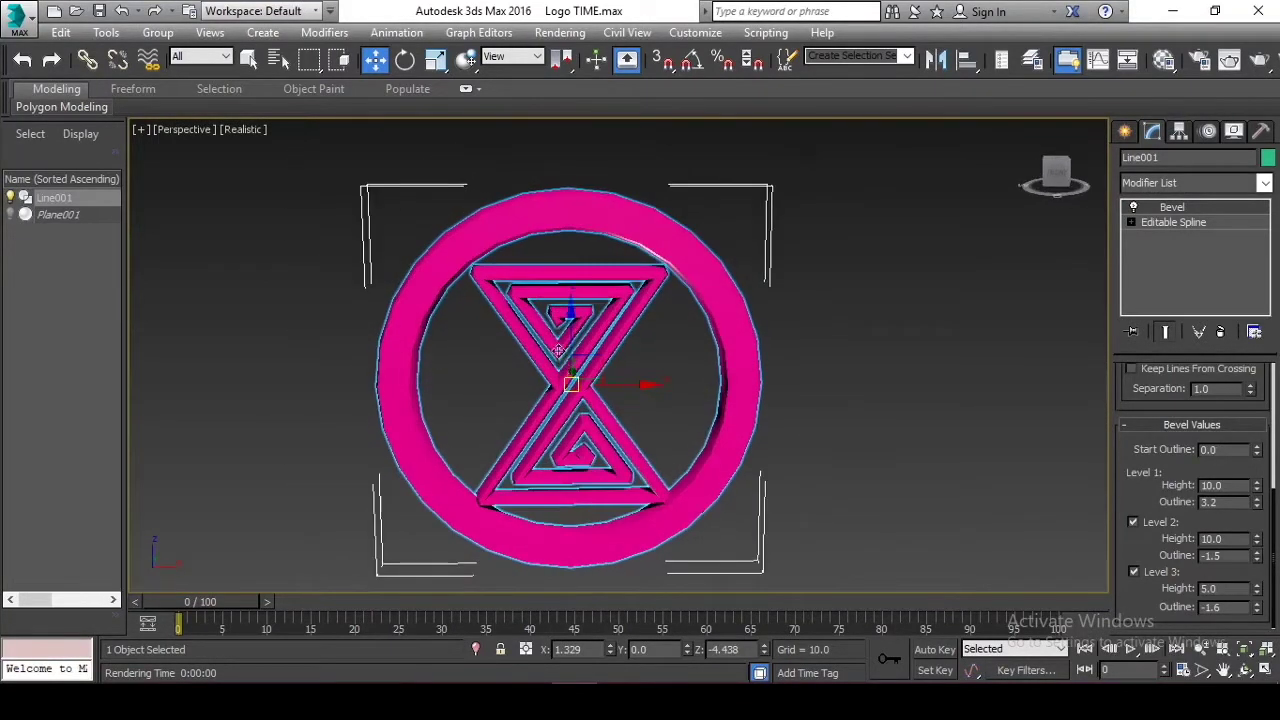
scroll(557, 306, up, 3)
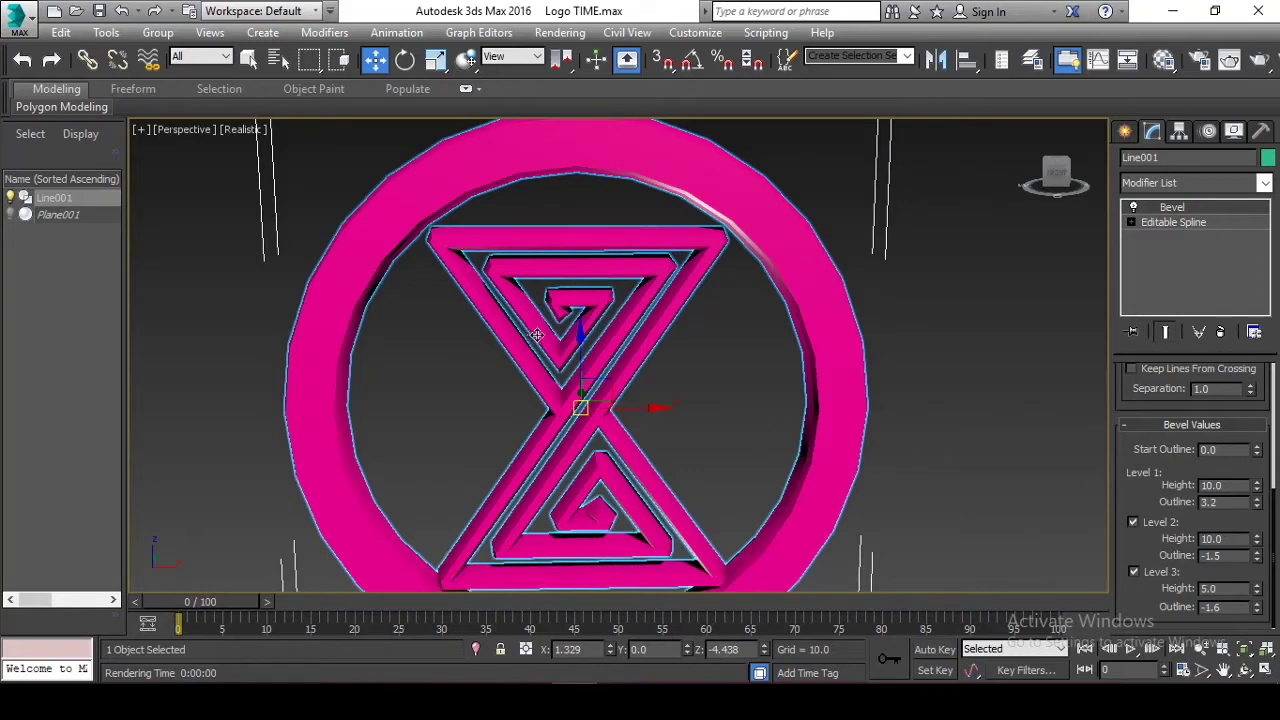
alt+middle_drag(593, 344, 703, 273)
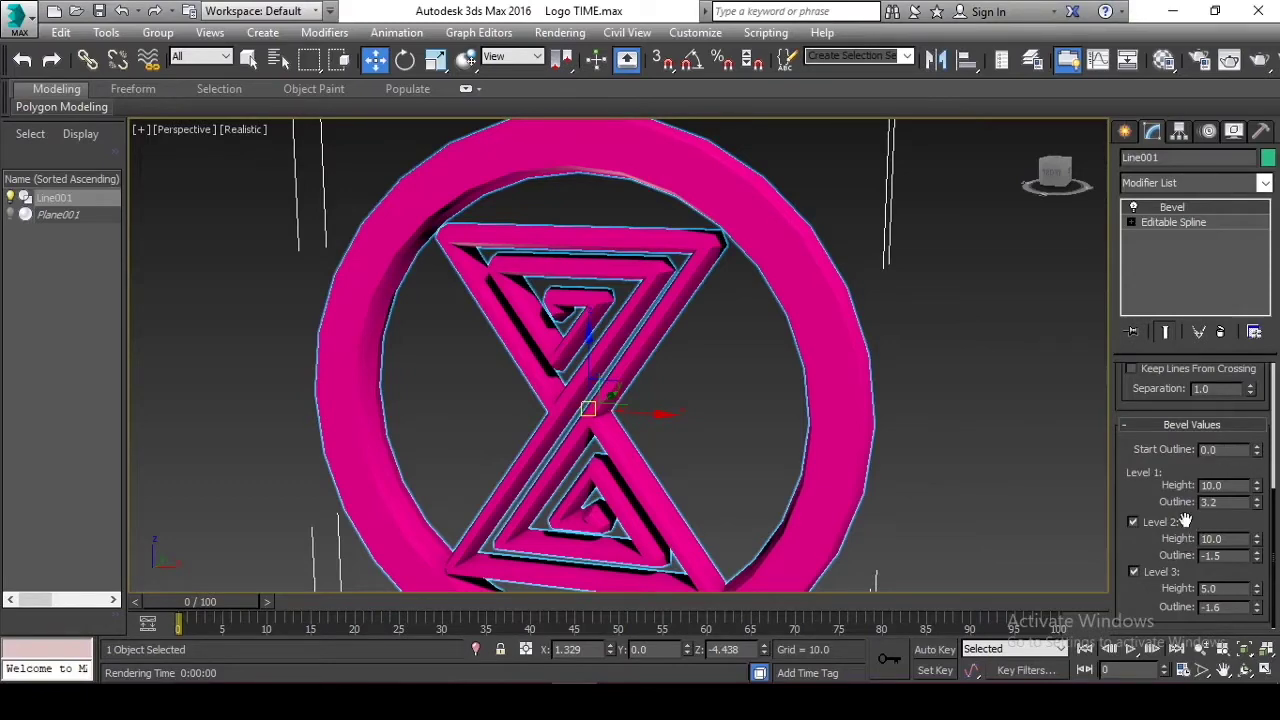
key(z)
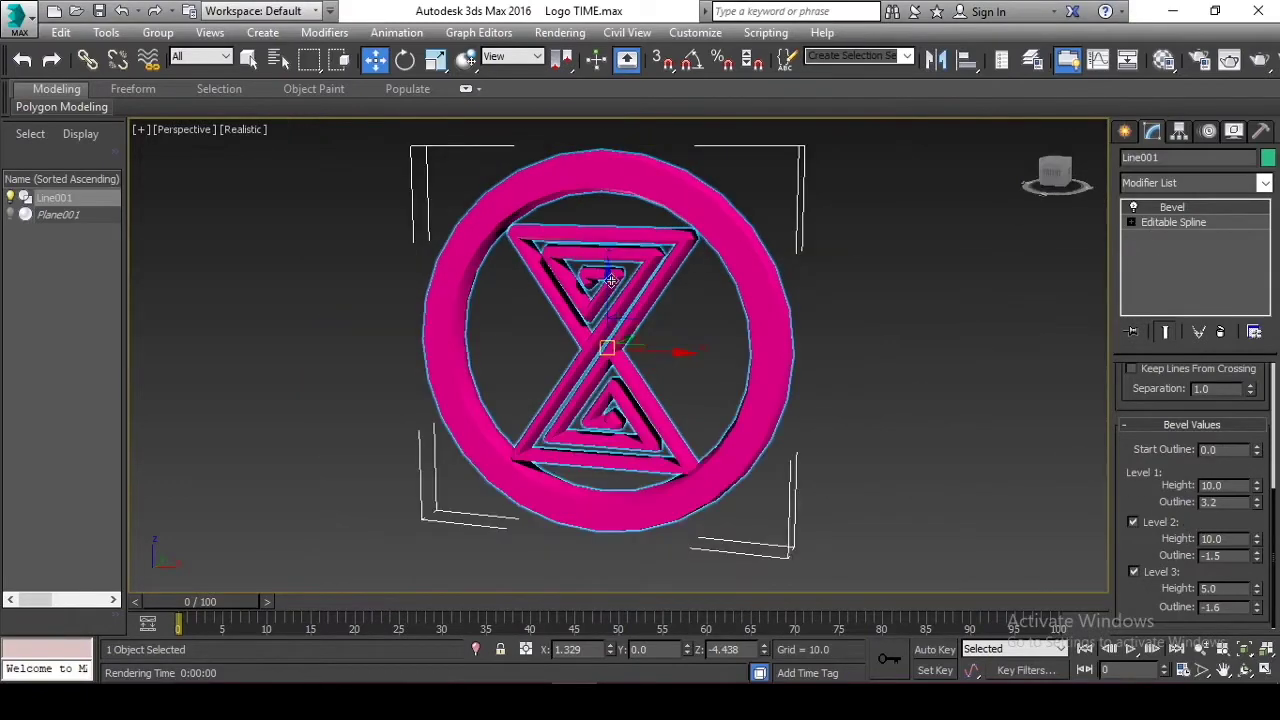
alt+middle_drag(628, 284, 670, 205)
Step: Convert the logo Line001 to an Editable Poly from the quad menu's Convert To options
right_click(676, 198)
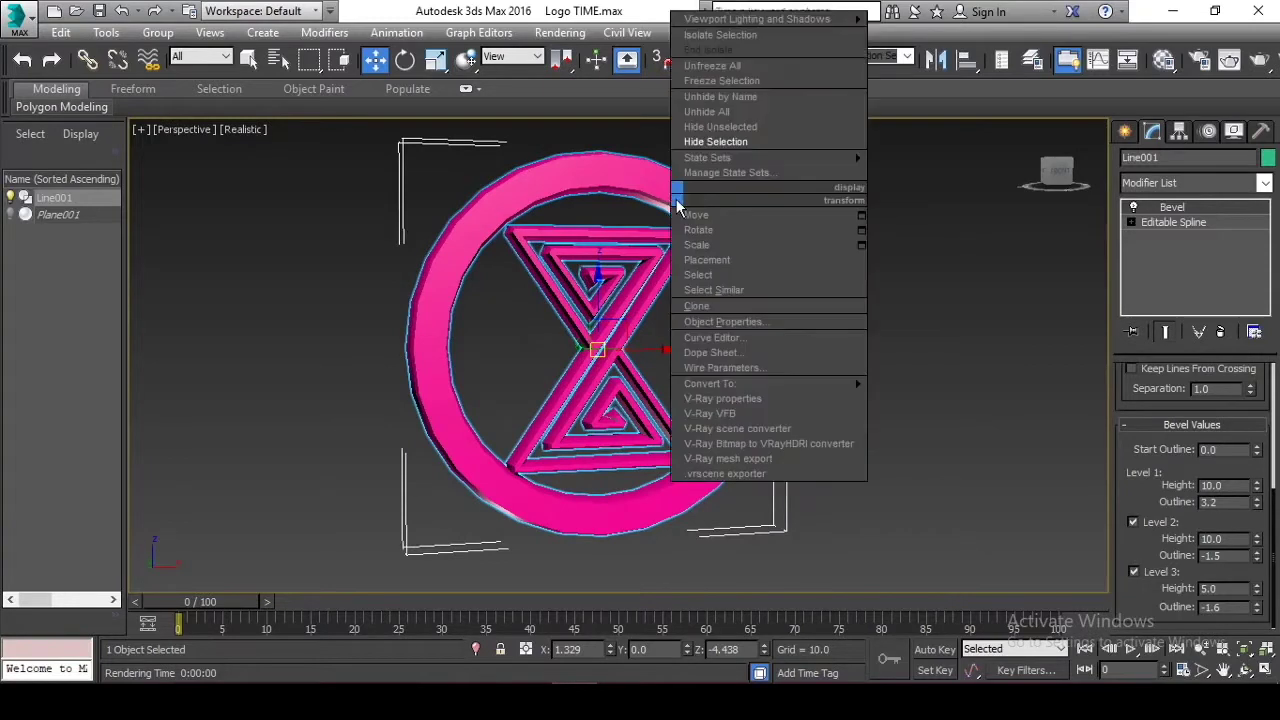
mouse_move(767, 384)
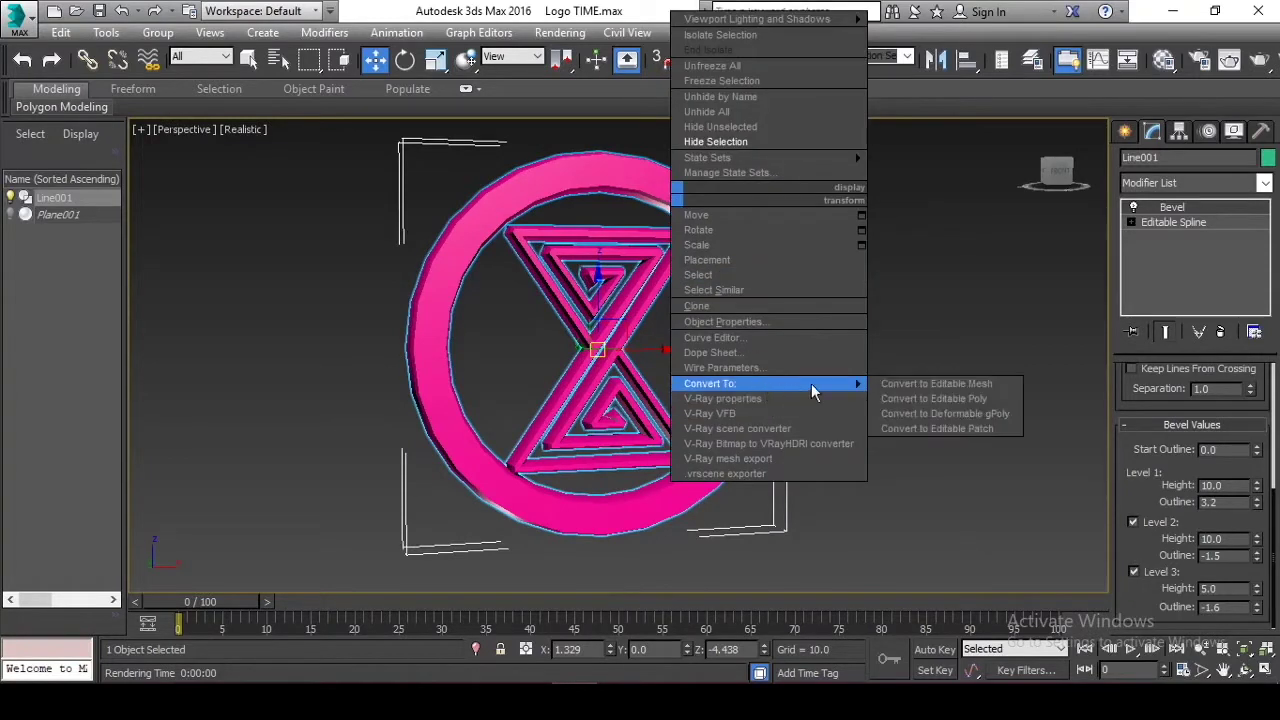
click(983, 400)
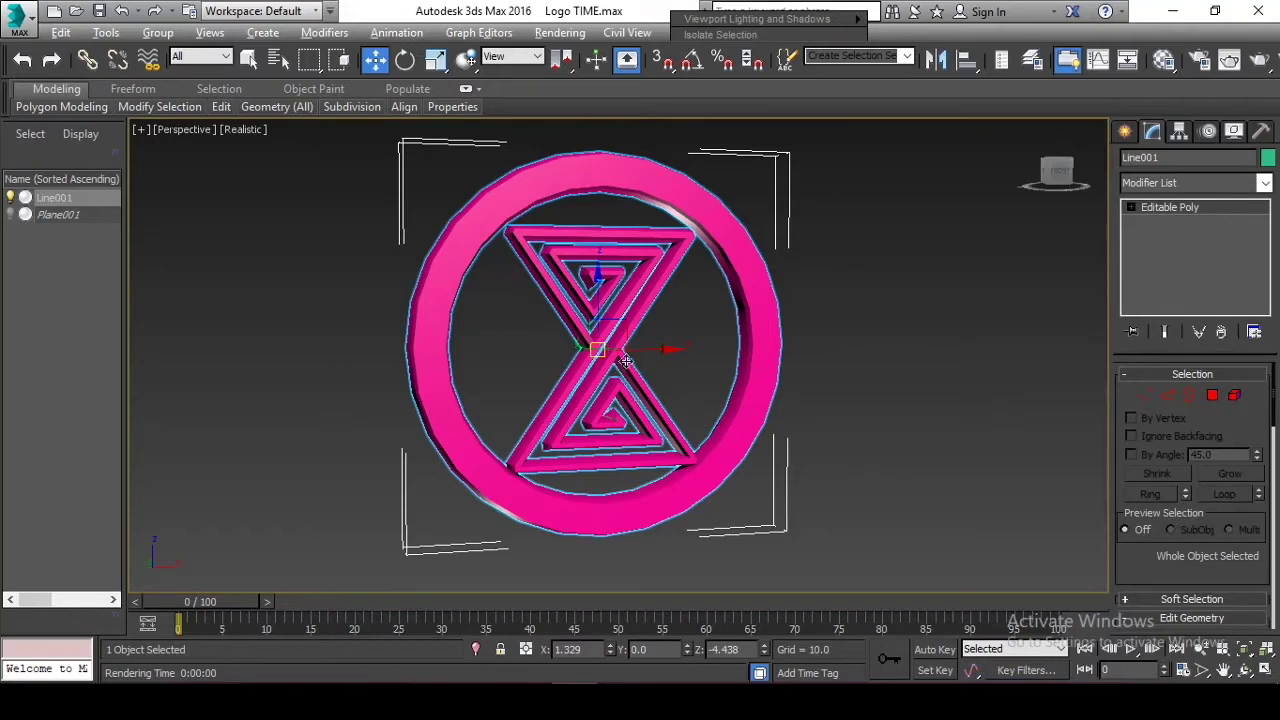
alt+middle_drag(560, 390, 582, 355)
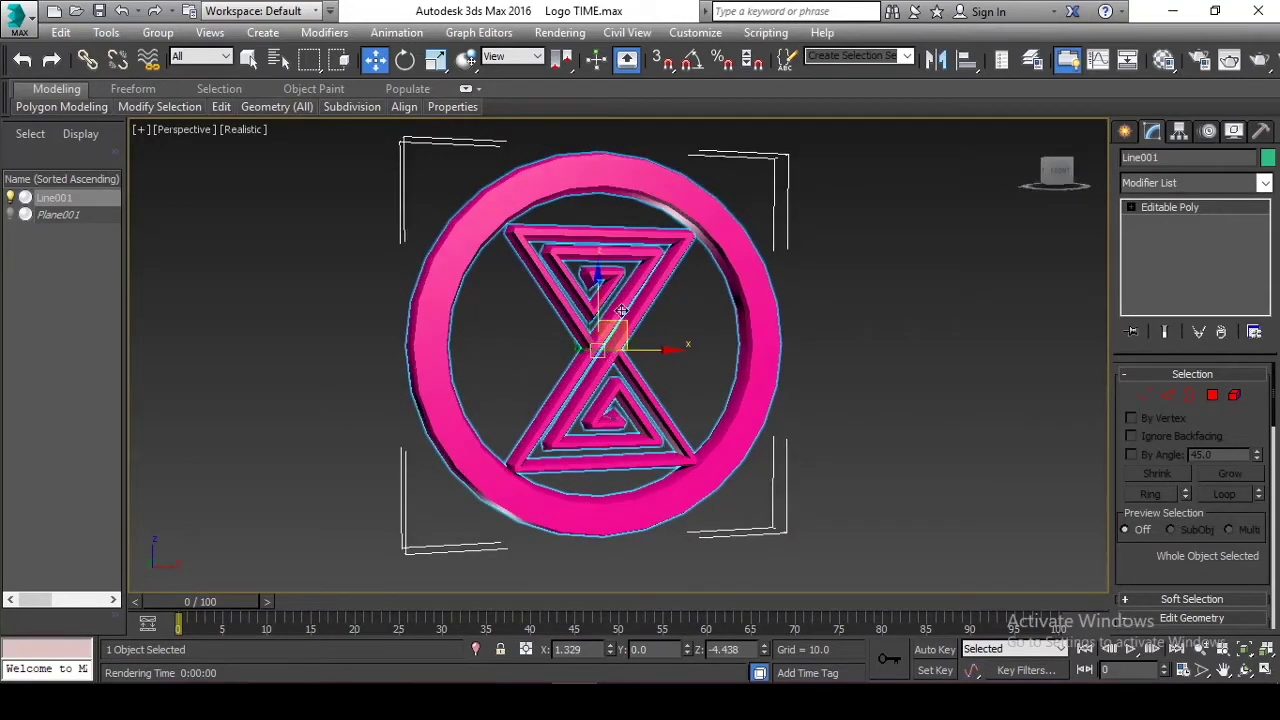
Step: Select the hourglass at the Editable Poly's Element sub-object level
scroll(750, 205, up, 4)
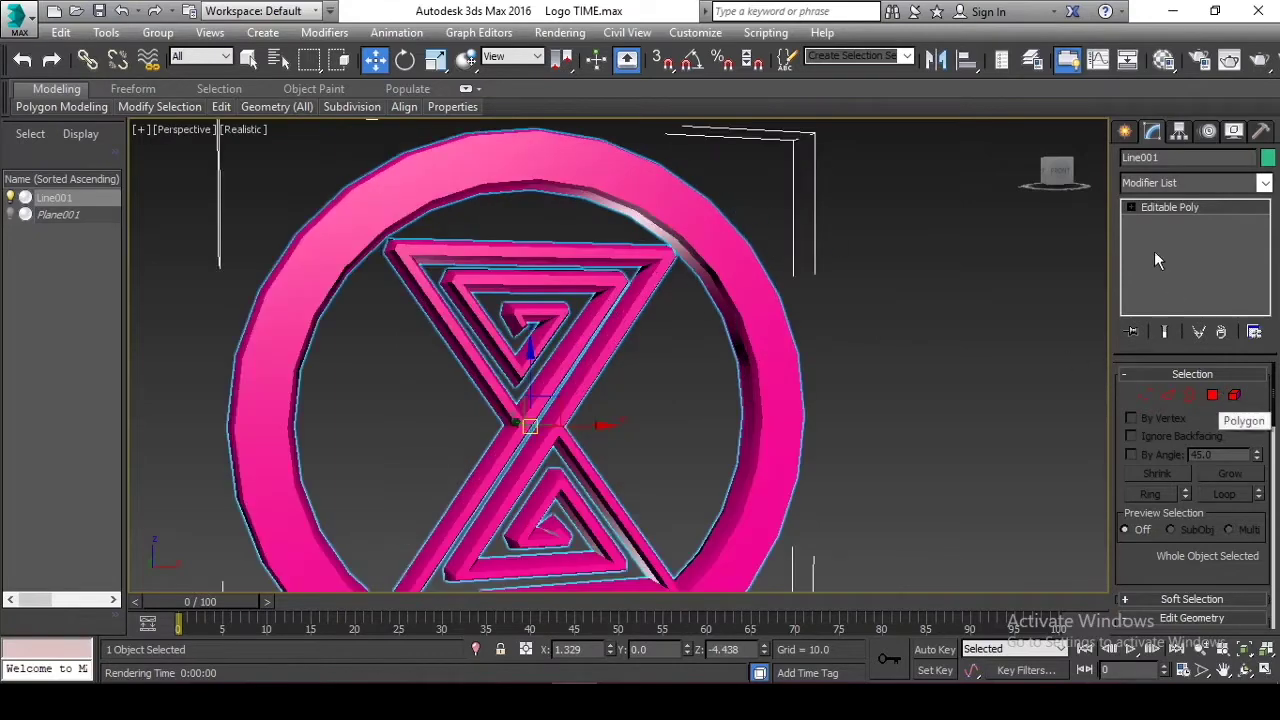
click(1132, 207)
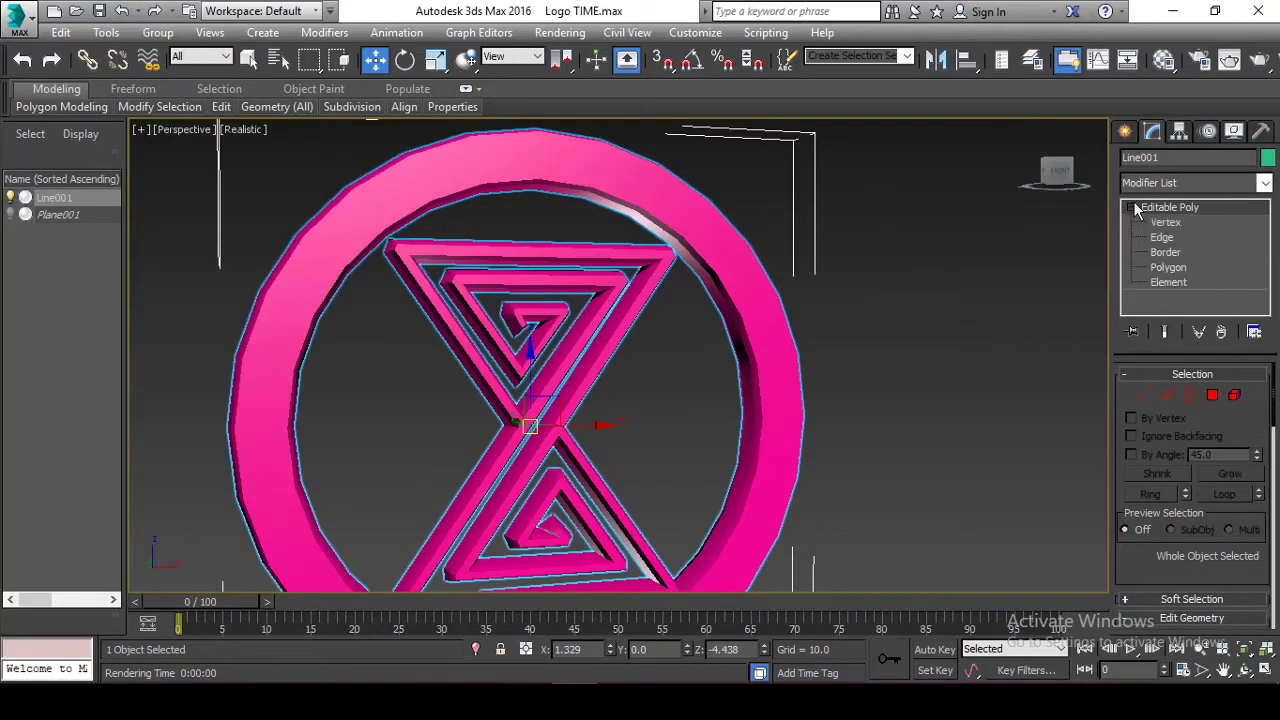
click(1170, 283)
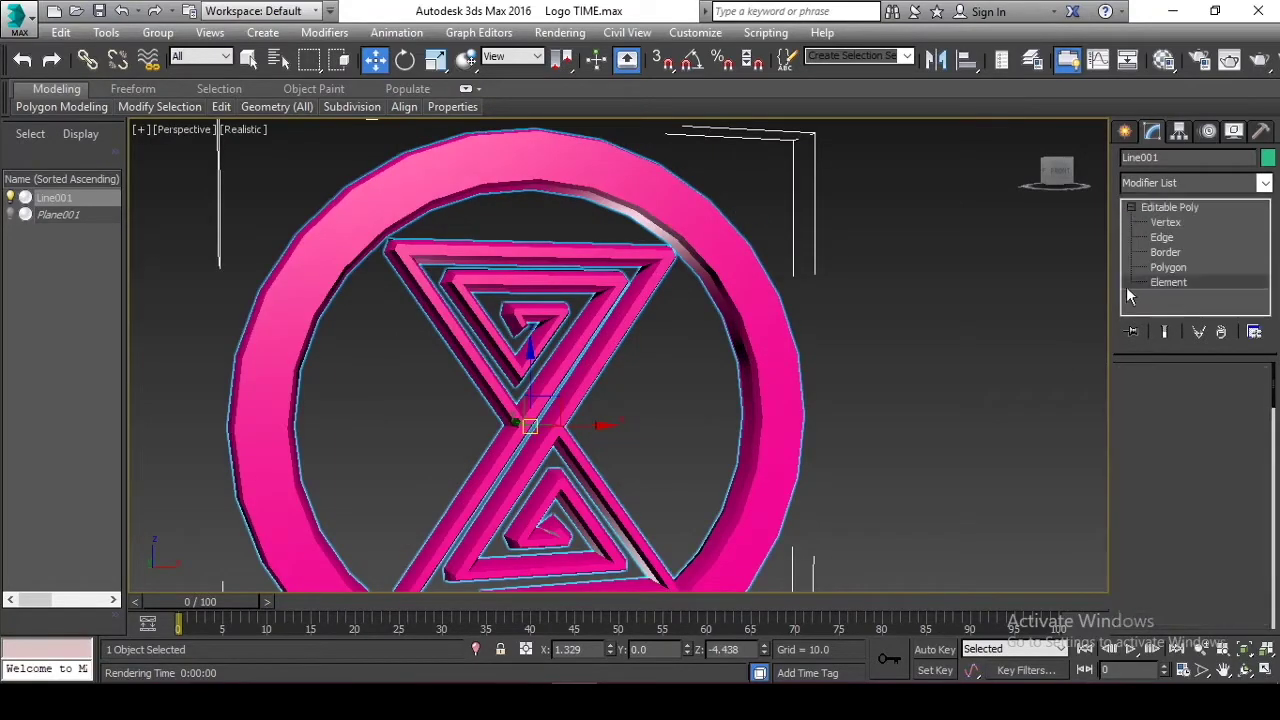
click(634, 312)
click(690, 212)
click(613, 295)
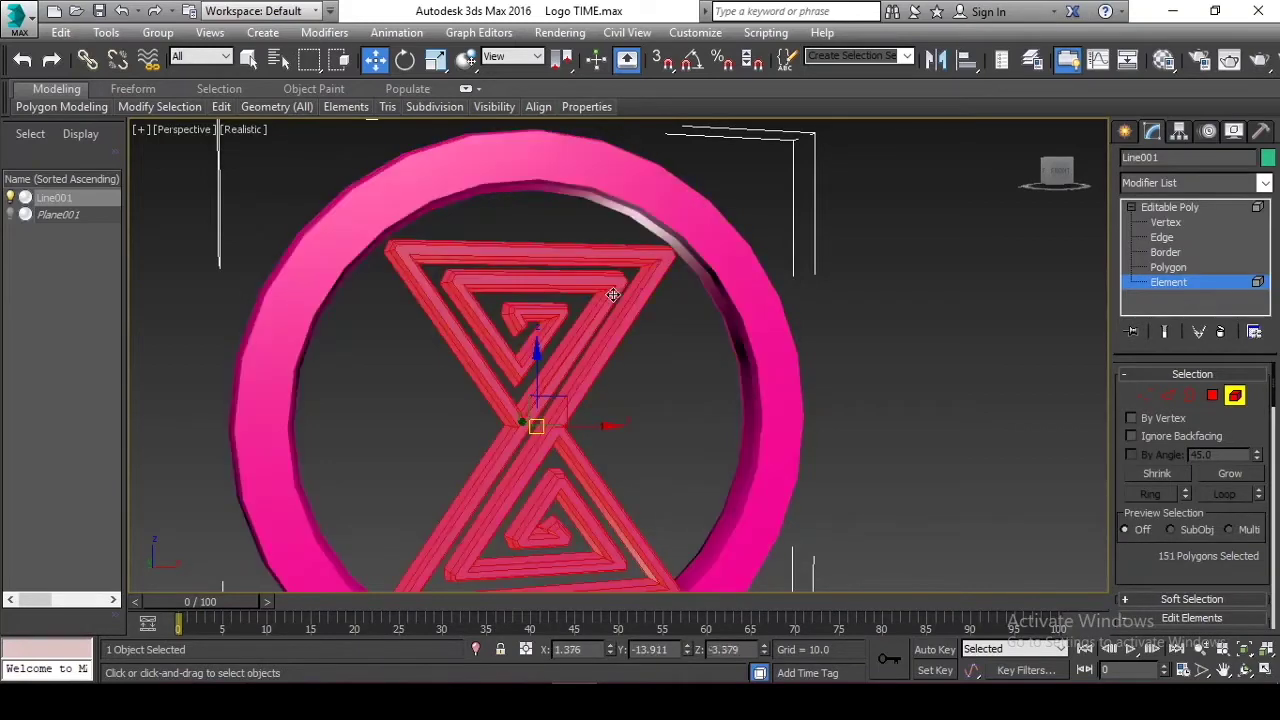
Step: Scroll the Command Panel down to the Edit Geometry rollout's Detach button
scroll(613, 295, down, 3)
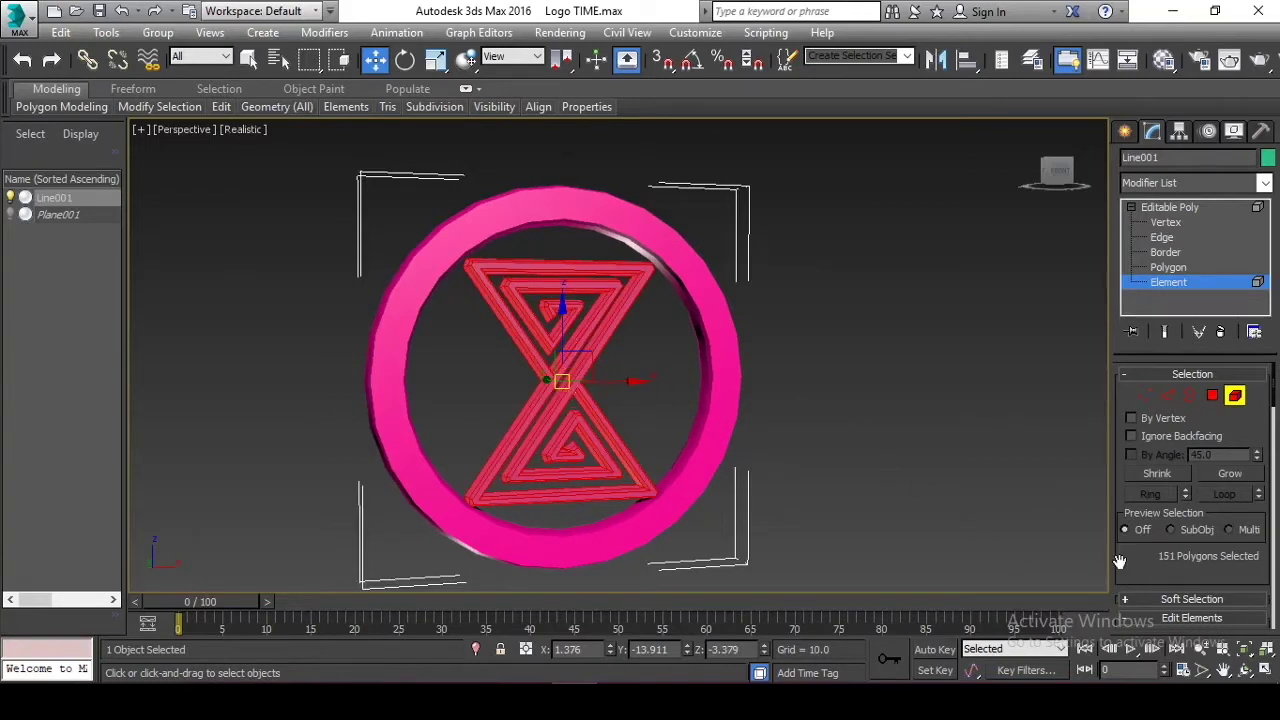
drag(1120, 562, 1066, 277)
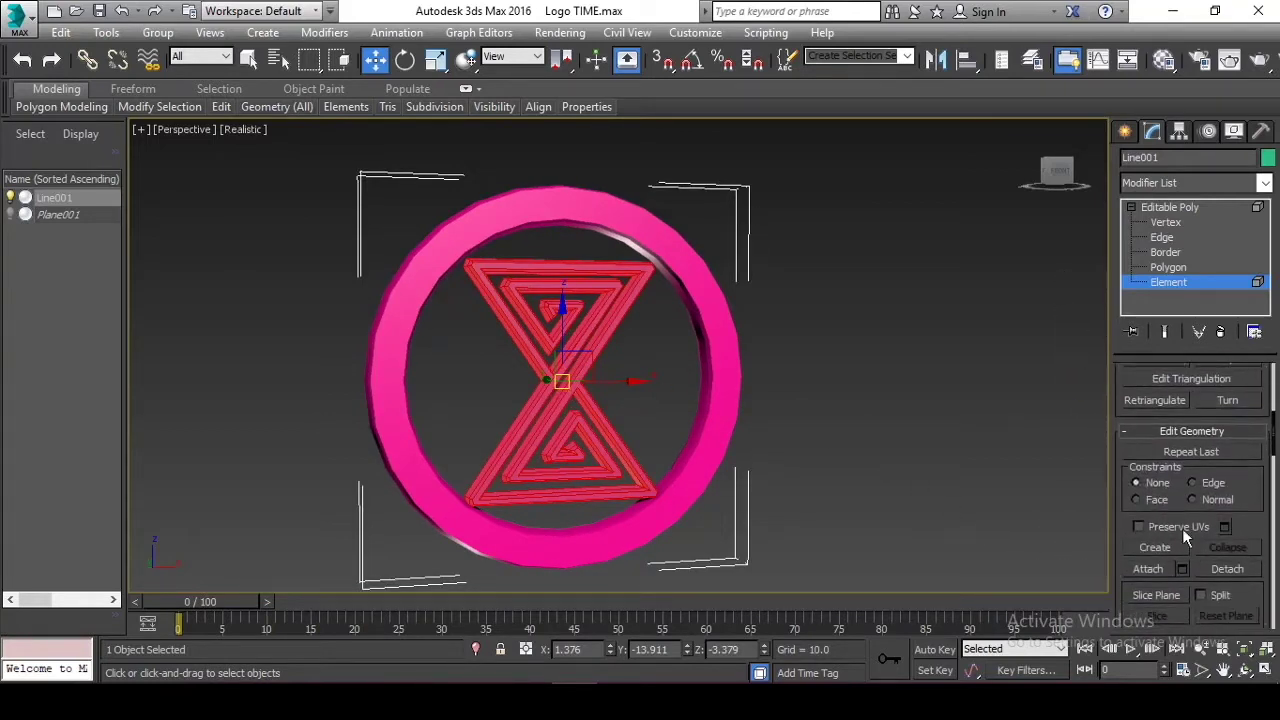
drag(1121, 456, 1122, 373)
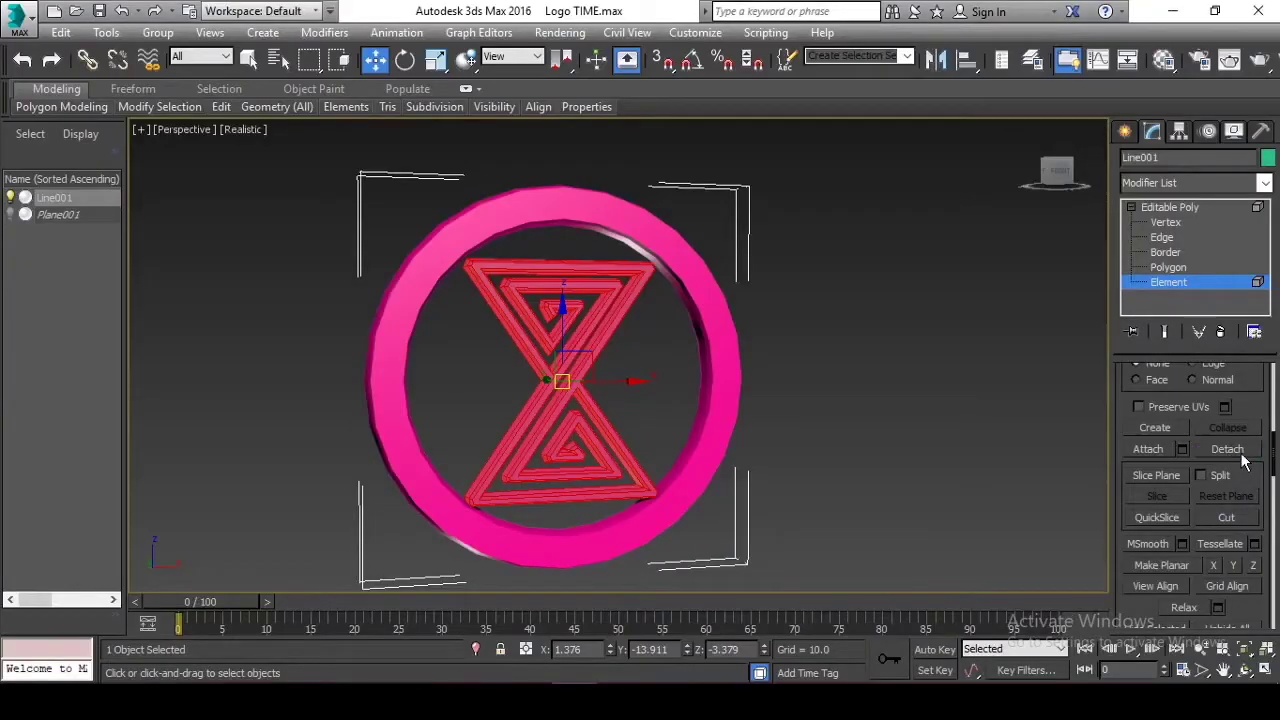
Step: Detach the hourglass element as Object001 and select it in the Scene Explorer
click(1180, 352)
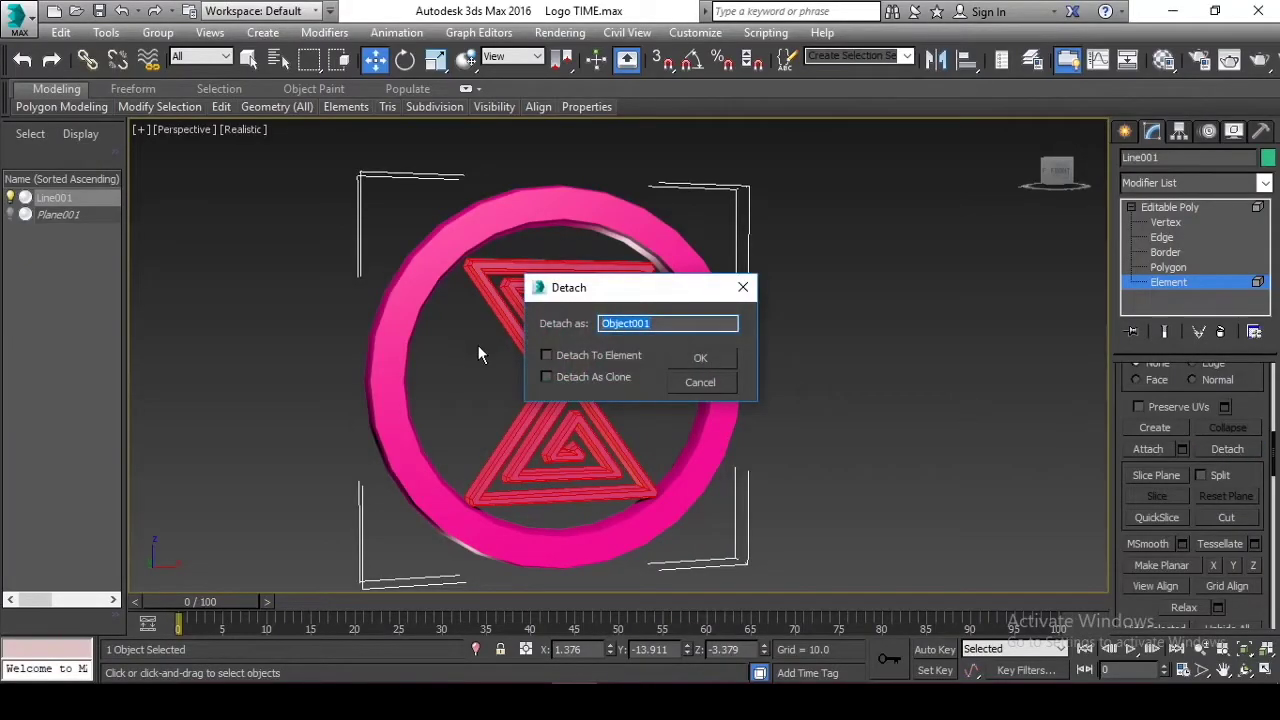
drag(593, 289, 775, 245)
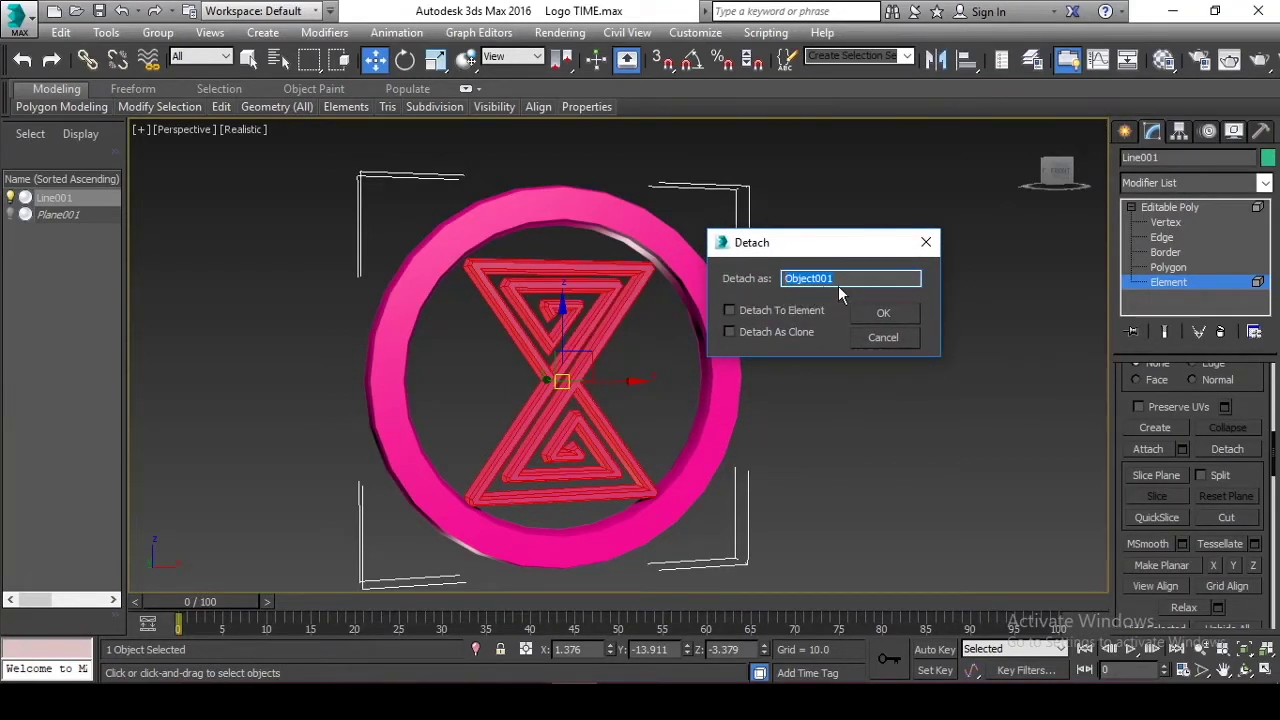
click(883, 316)
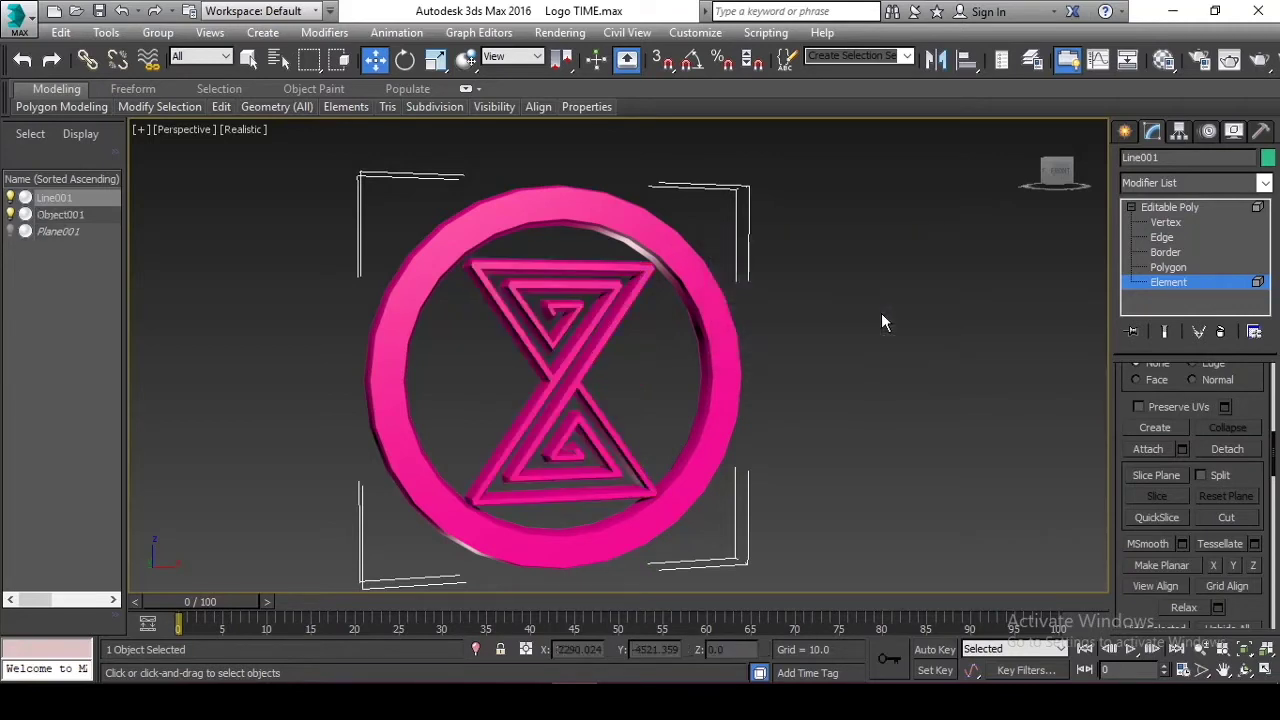
click(57, 215)
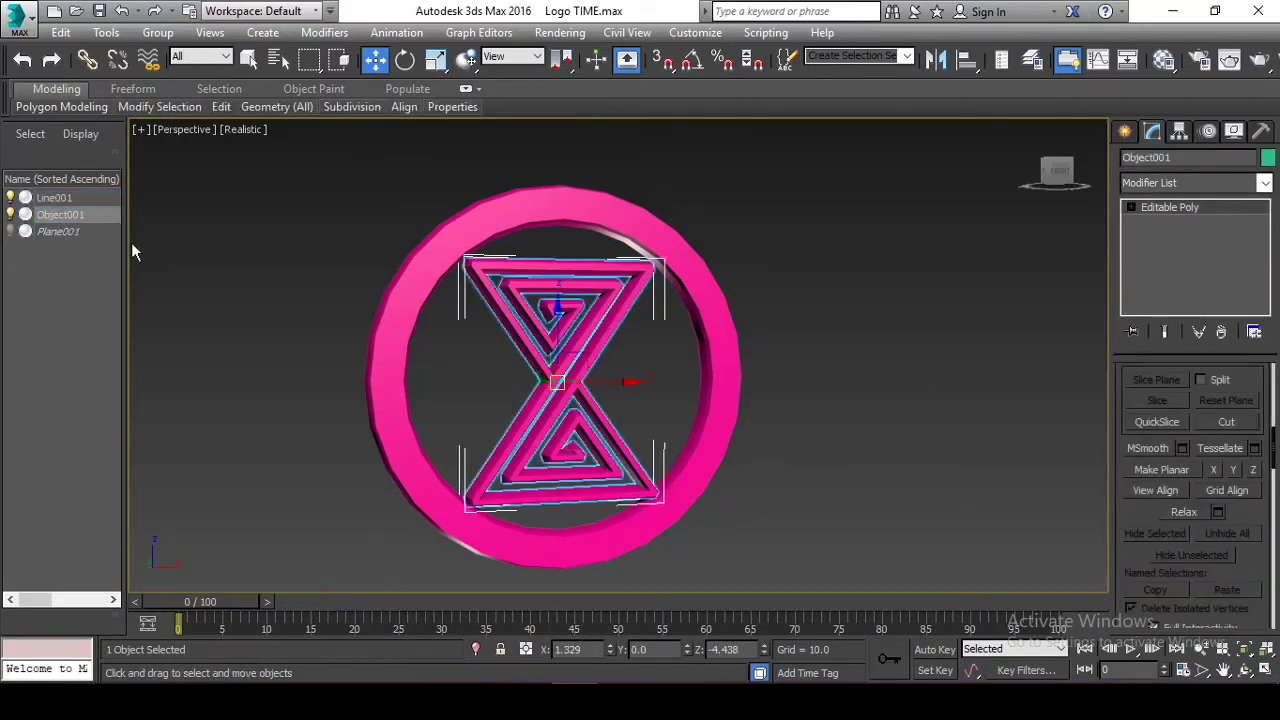
Step: Move the hourglass aside, then undo so it sits centred in the ring again
drag(575, 380, 878, 330)
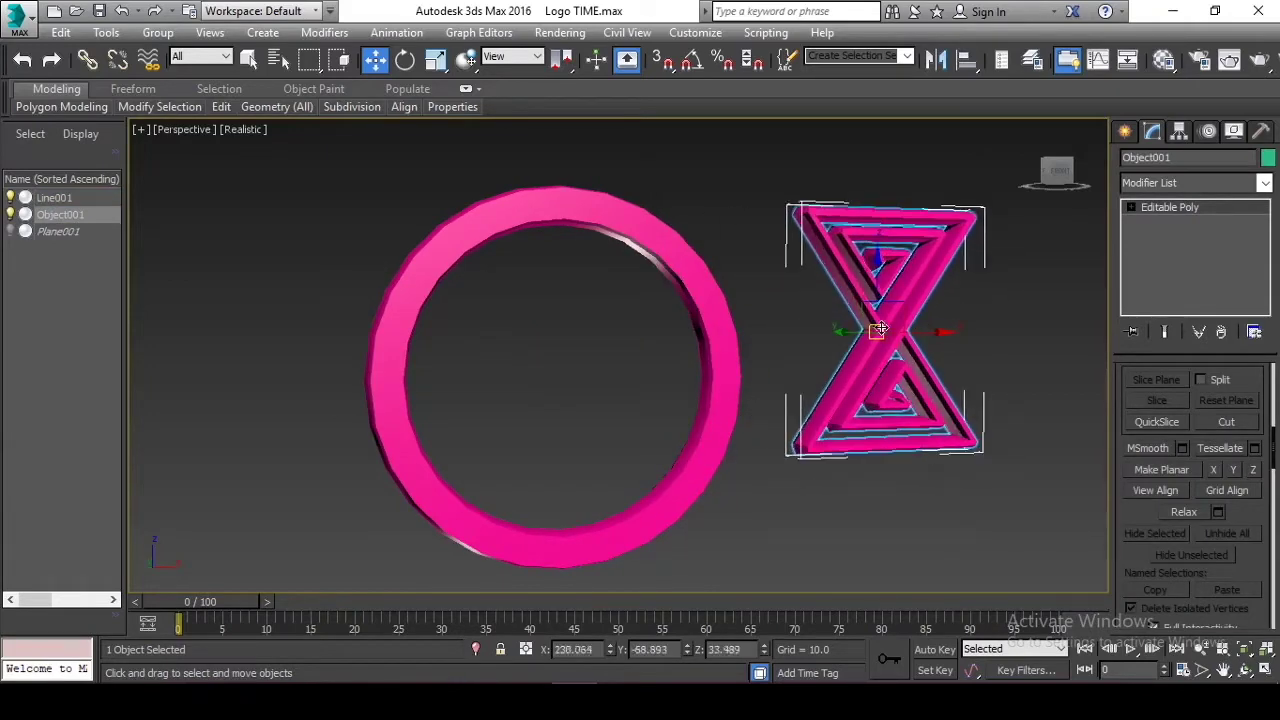
key(ctrl+z)
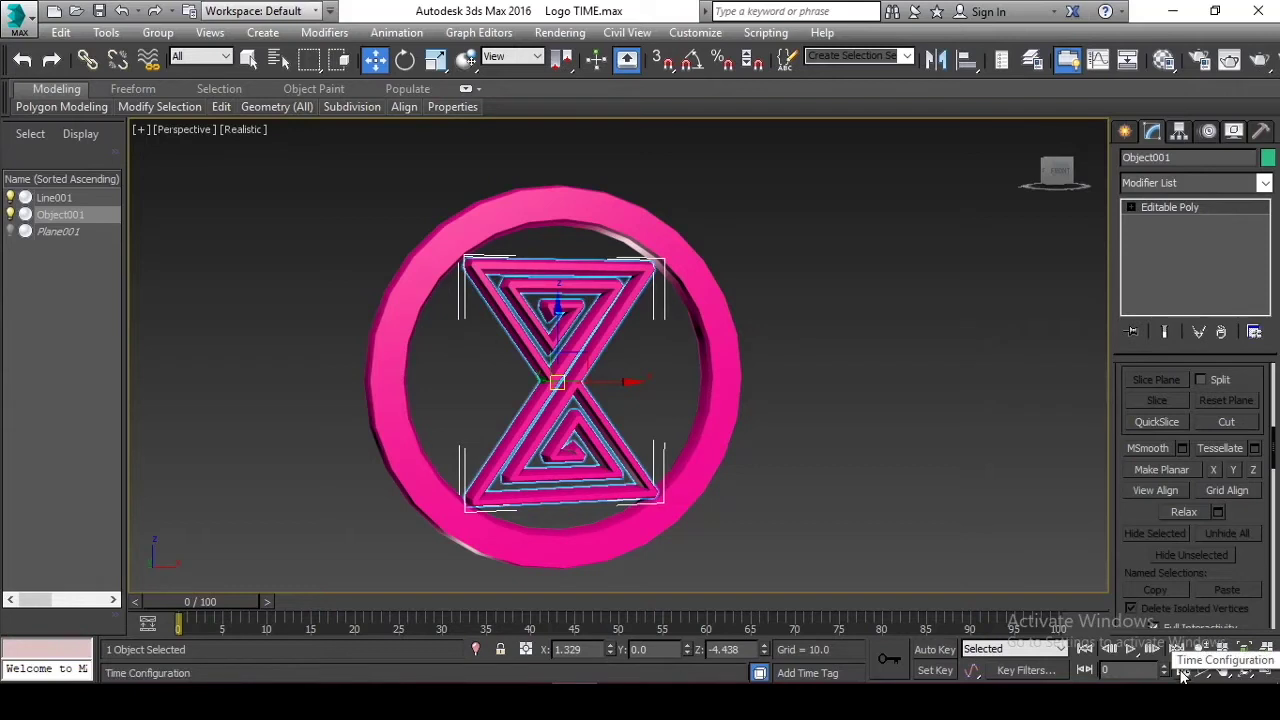
Step: Scrub the time slider, return to frame 0 and switch Auto Key on
drag(223, 600, 1018, 603)
key(Home)
key(w)
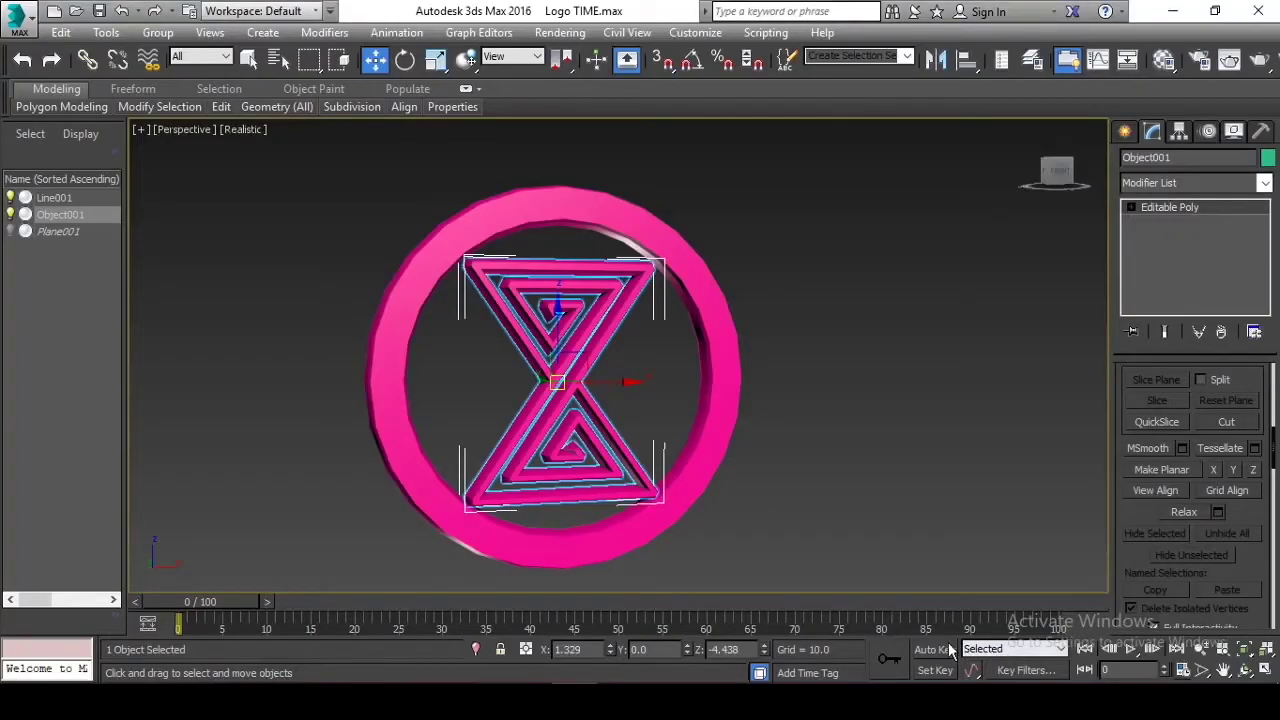
click(610, 588)
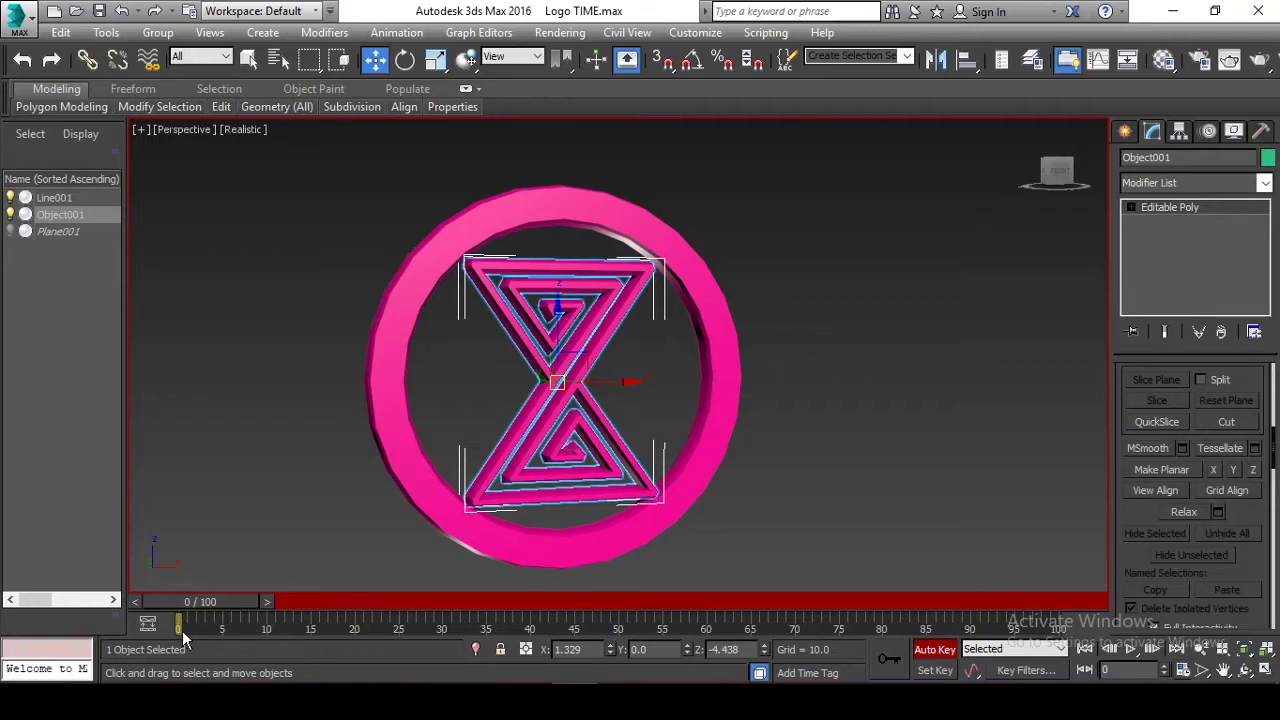
Step: Enter 25 in the current-frame field to jump to frame 25, with Select and Rotate active
drag(1112, 670, 1060, 678)
text(25)
key(Return)
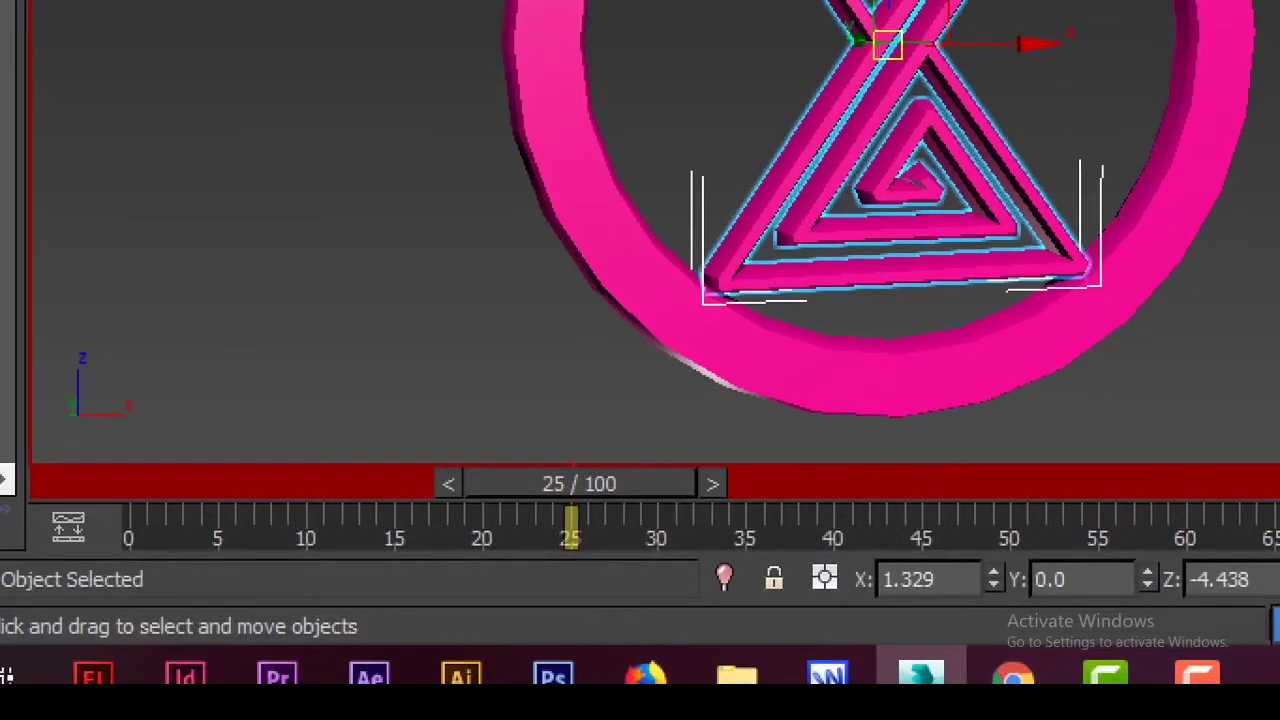
drag(580, 453, 580, 590)
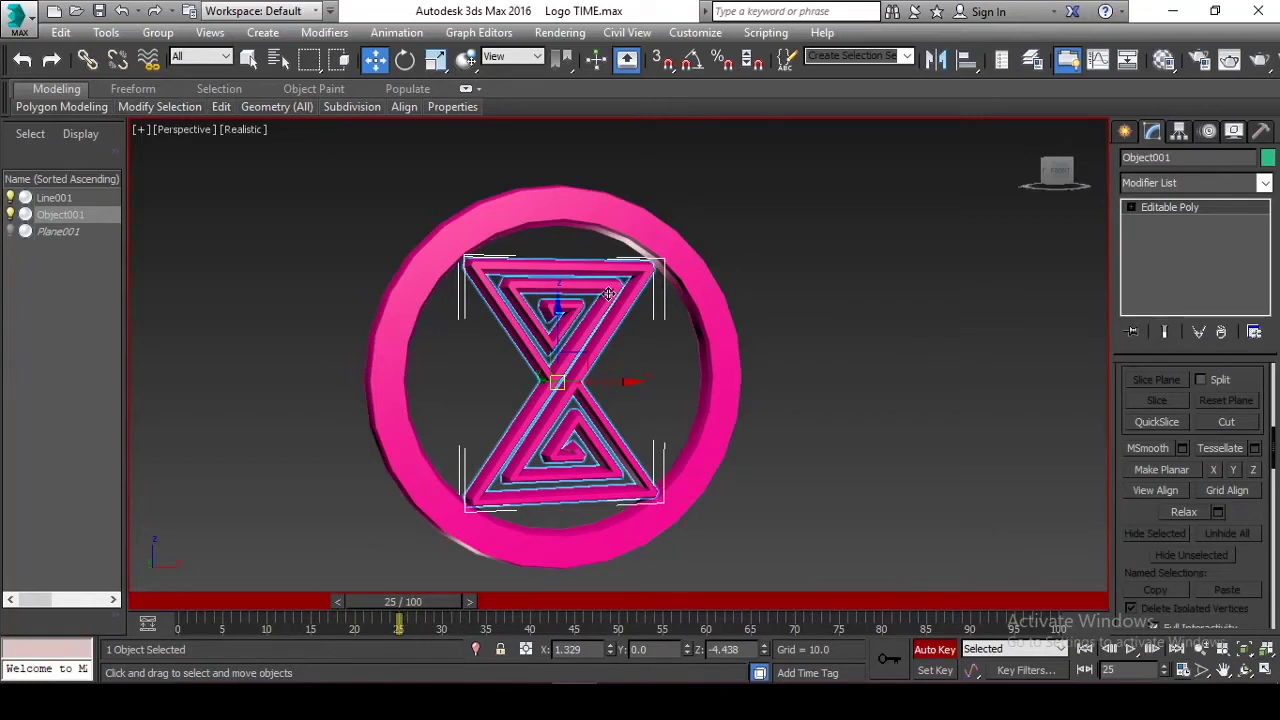
click(405, 62)
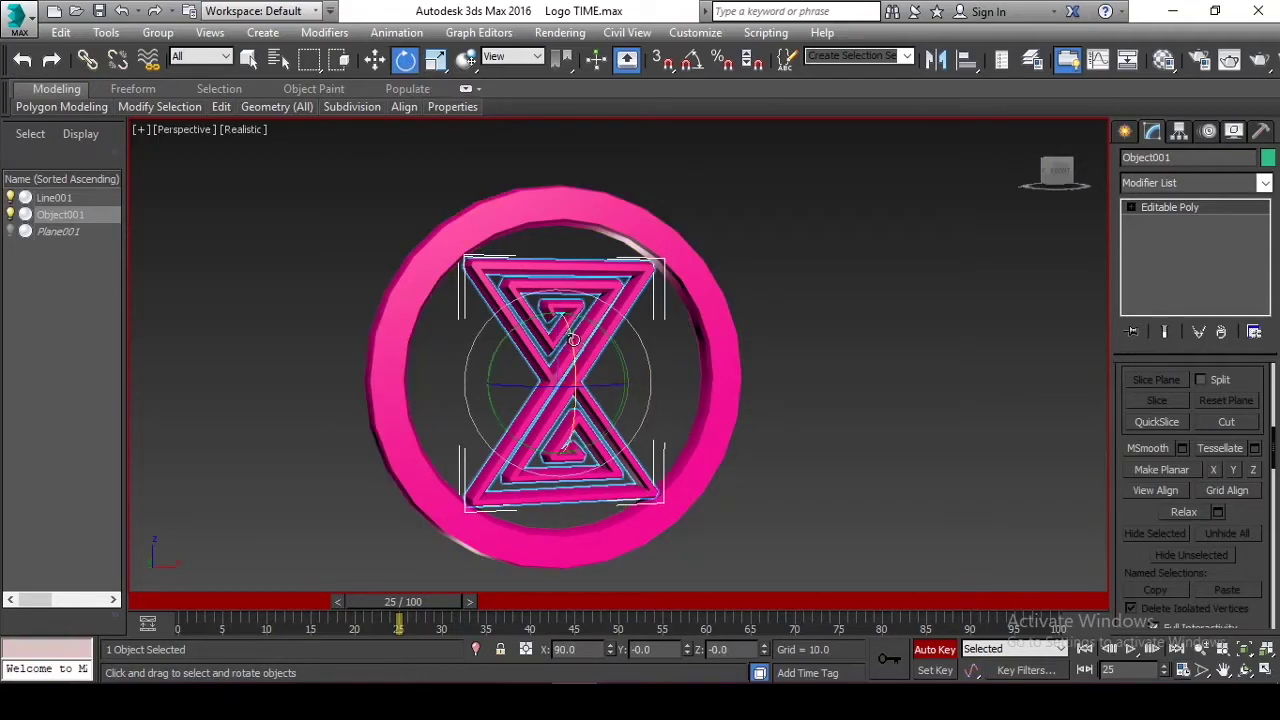
Step: Rotate the hourglass about X at frames 25, 50, 75 and 100, ending at 87.573
drag(573, 340, 593, 489)
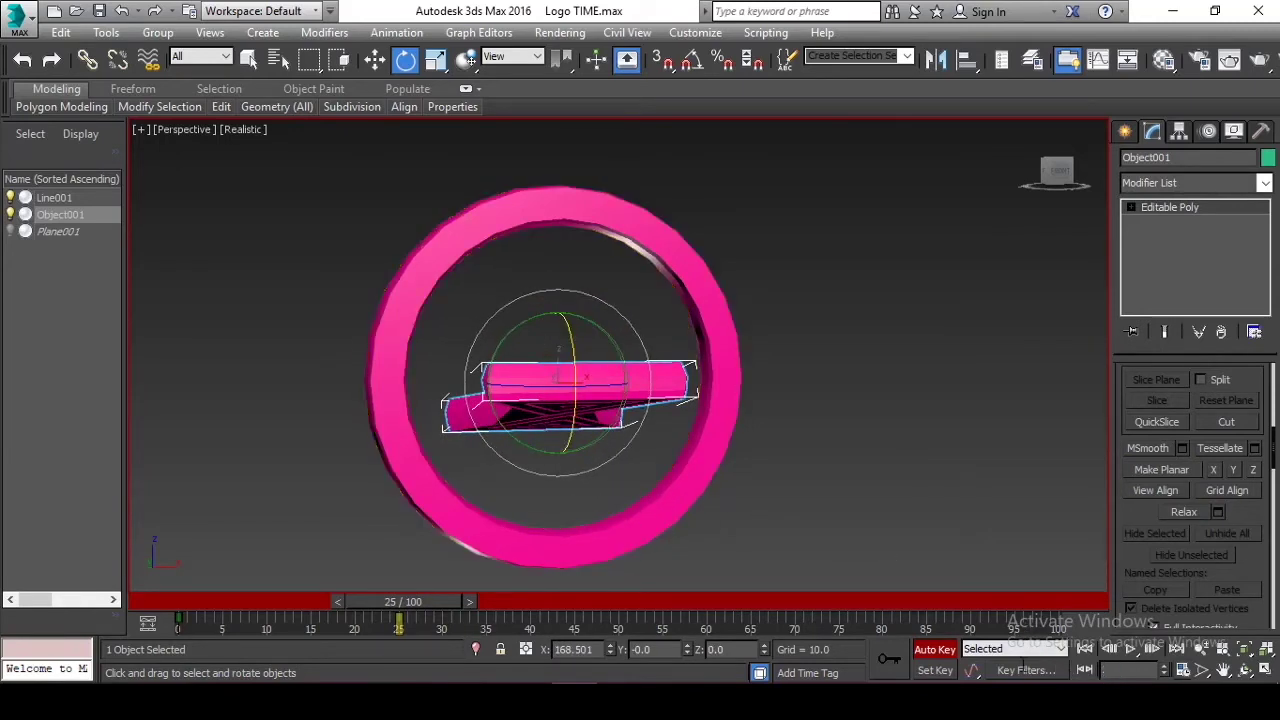
text(50)
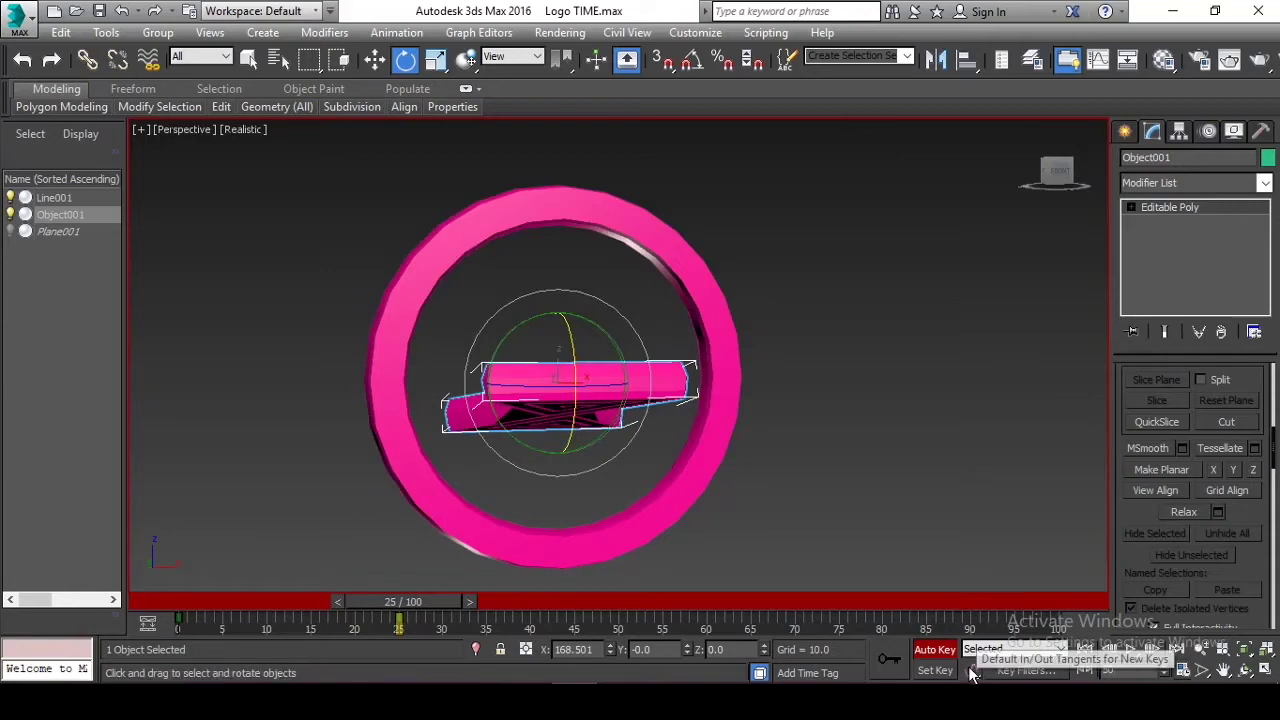
key(Return)
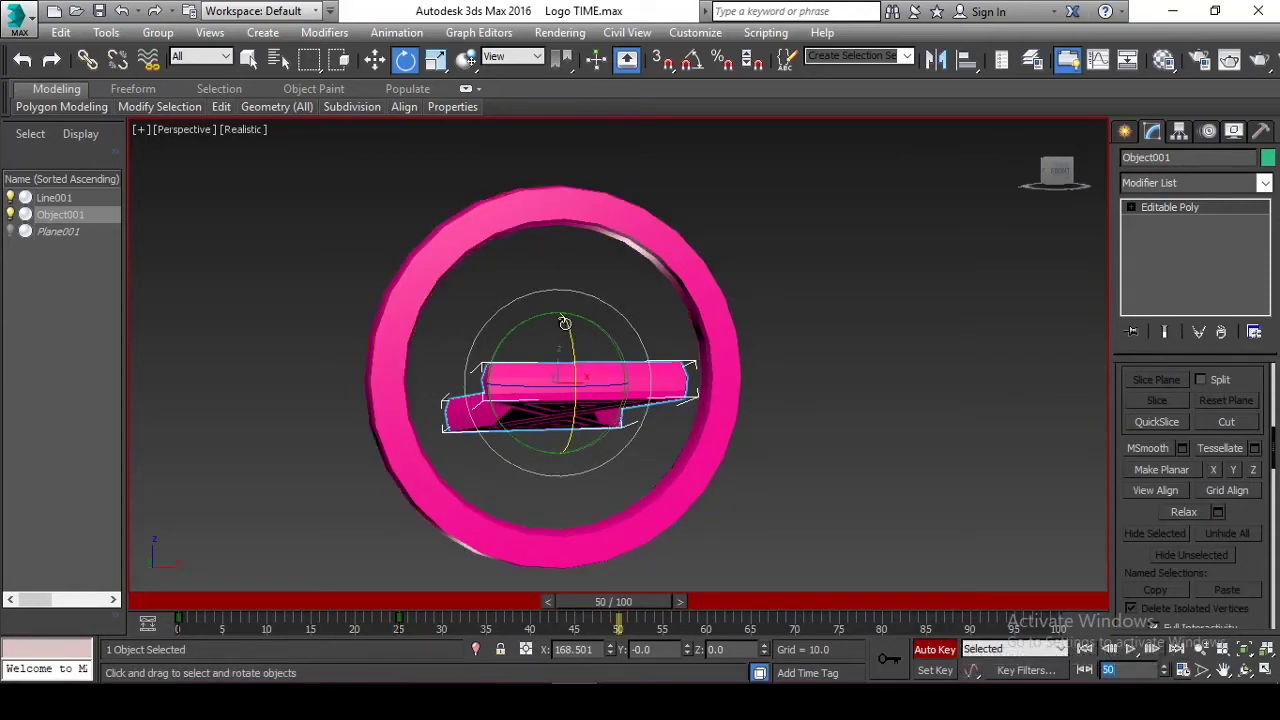
drag(565, 326, 577, 527)
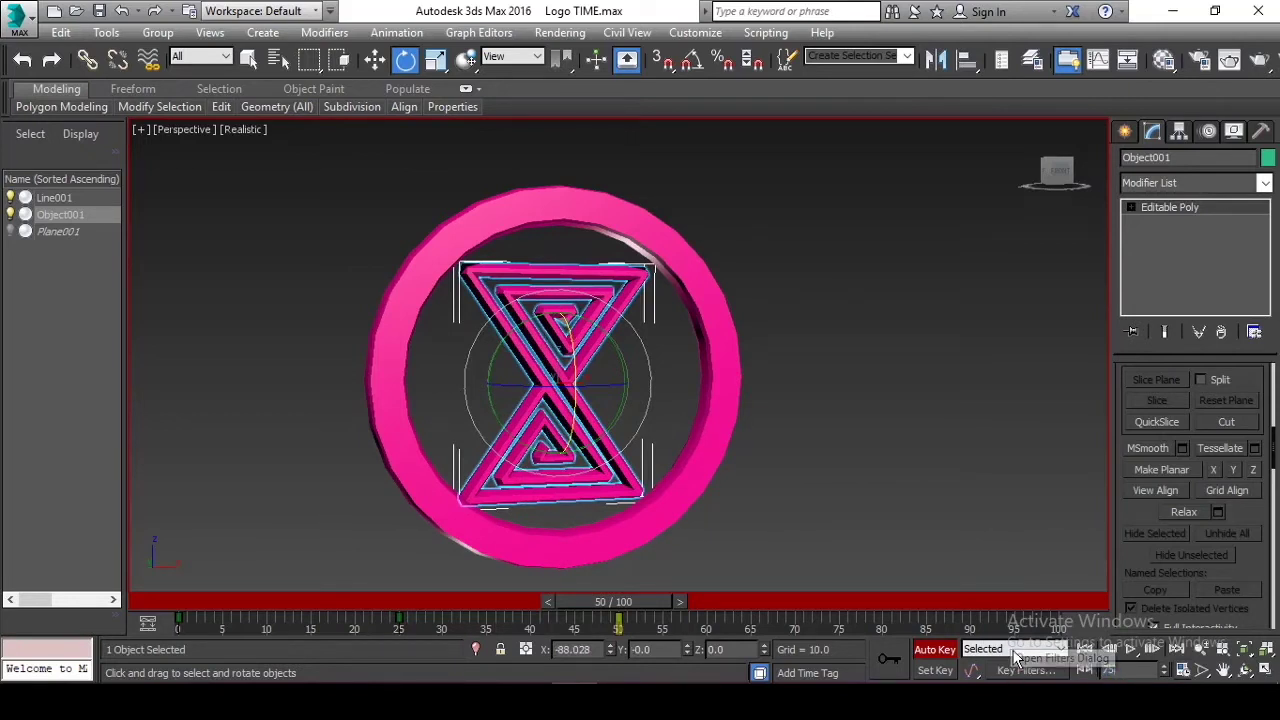
key(Return)
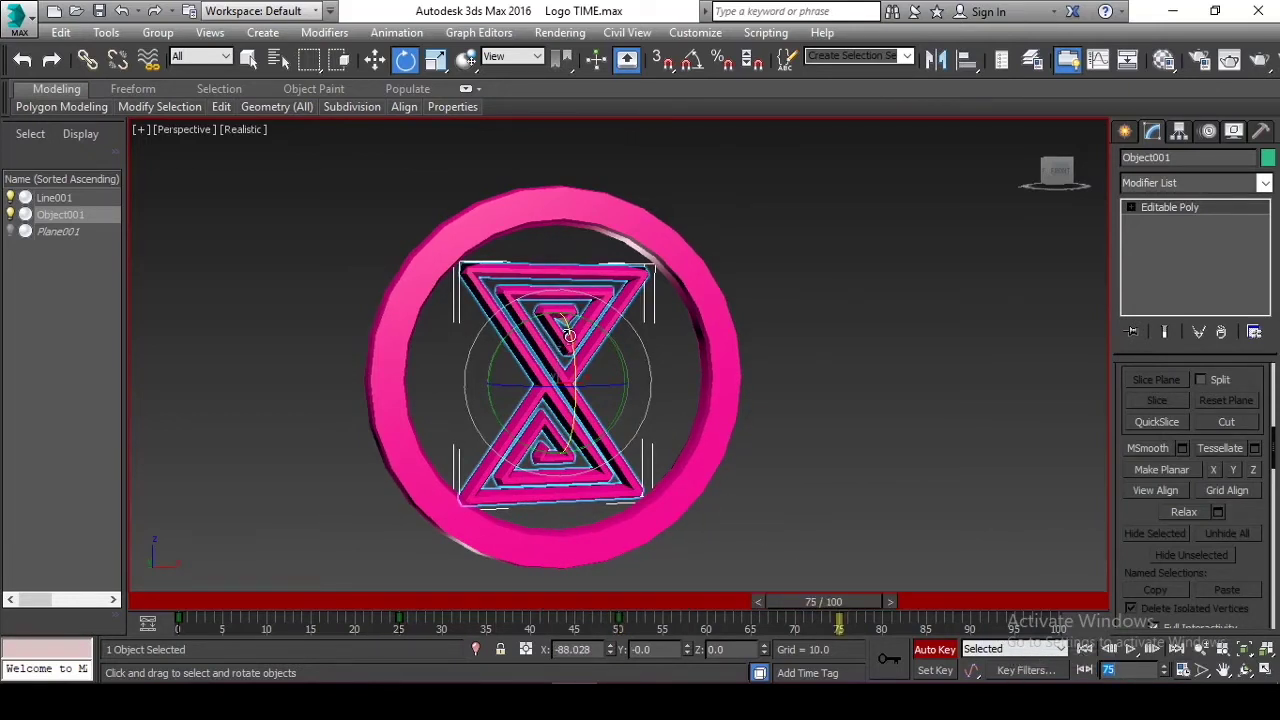
drag(568, 335, 620, 546)
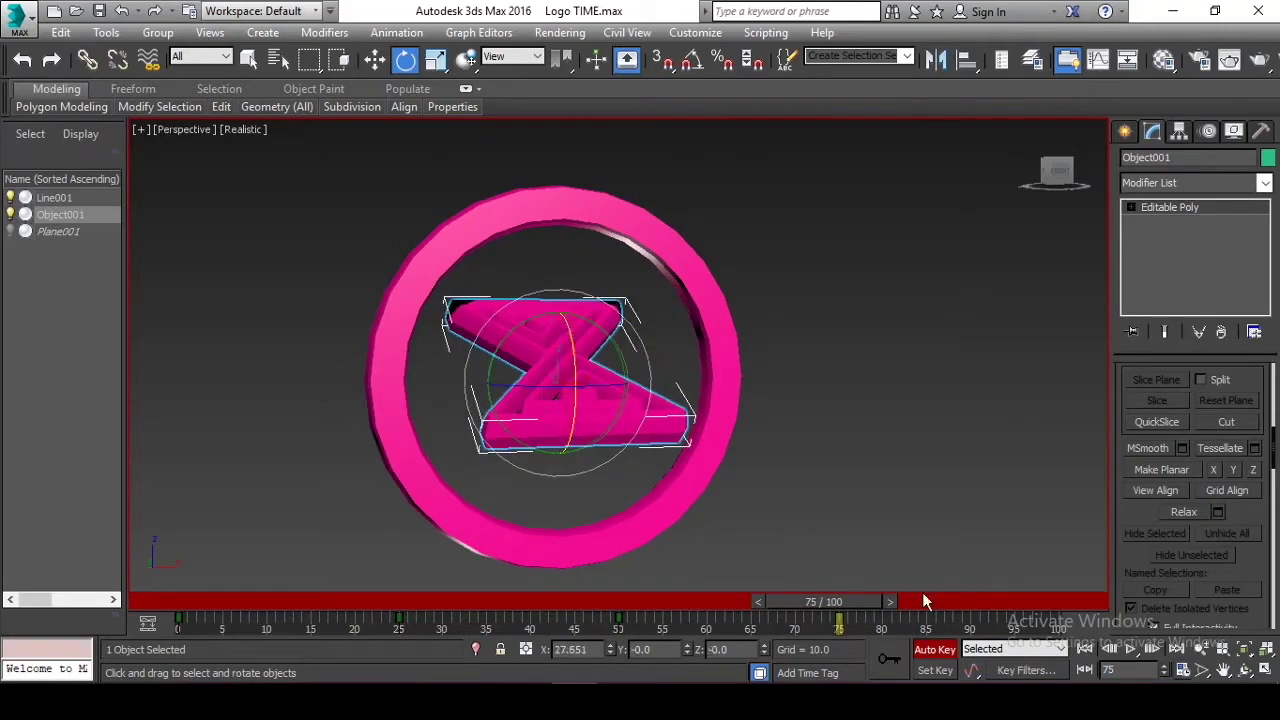
text(100)
key(Return)
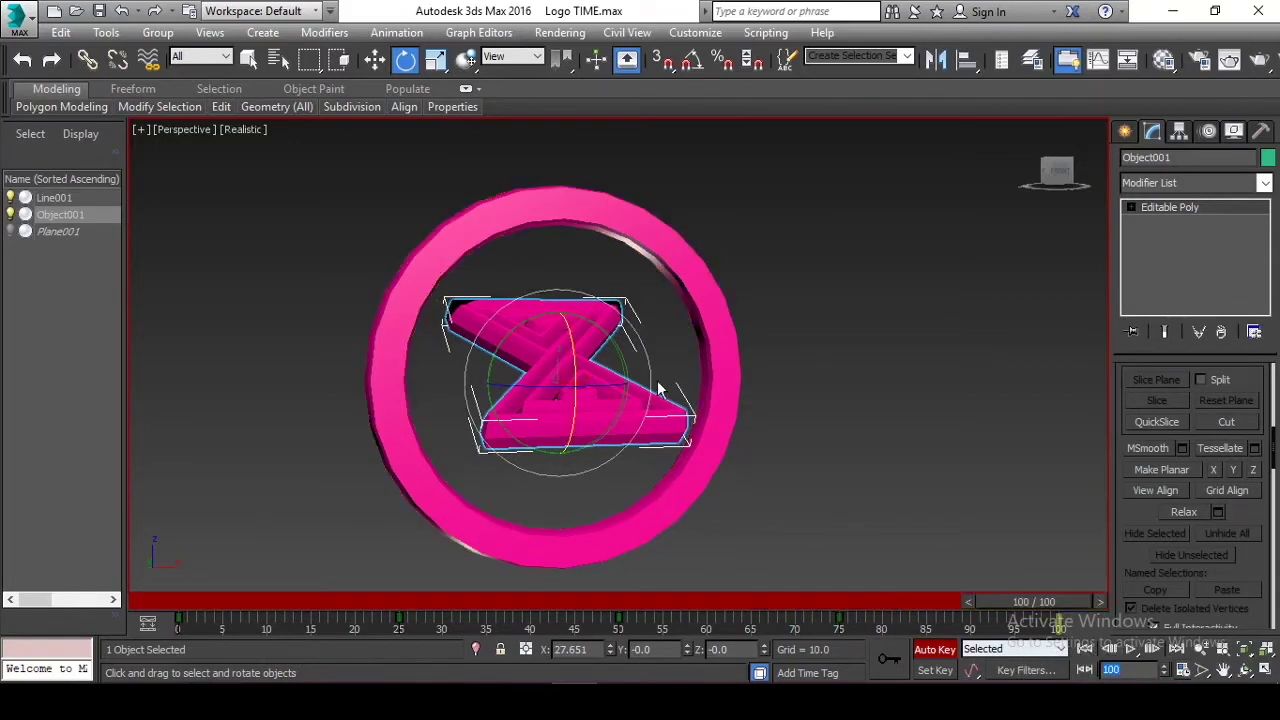
drag(572, 335, 593, 442)
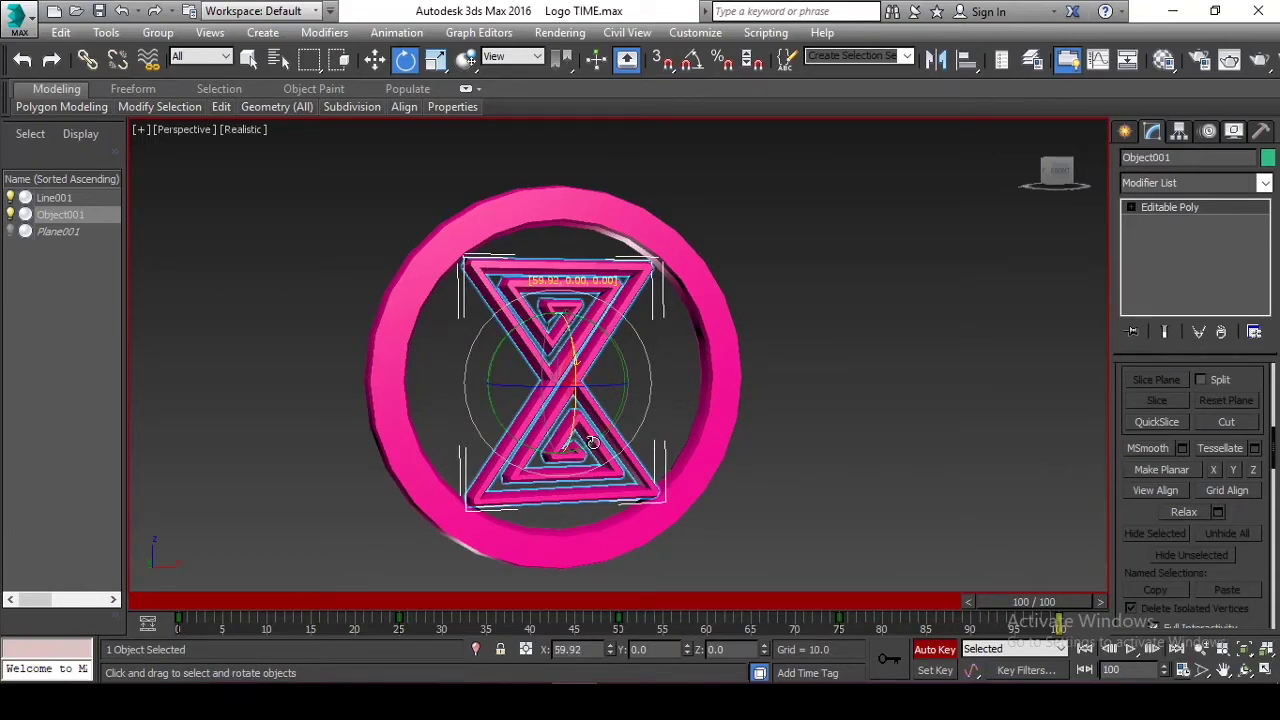
drag(593, 442, 593, 442)
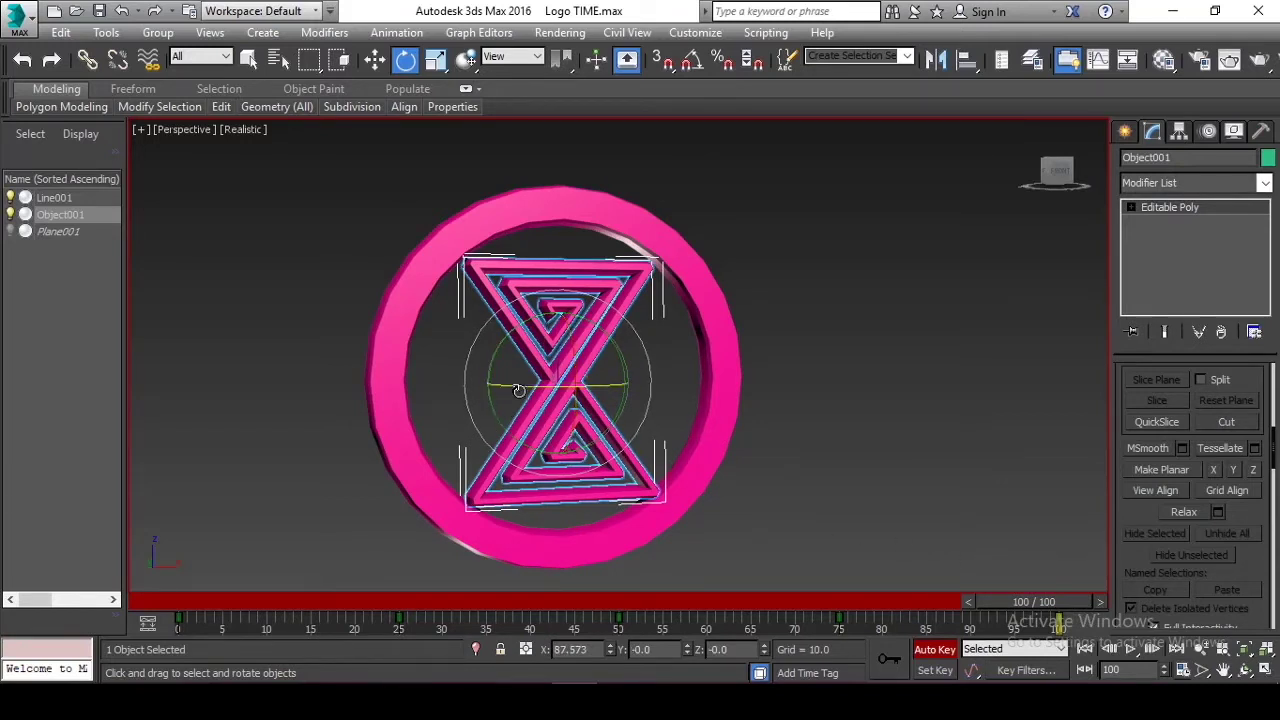
Step: Turn Auto Key off, then play and stop the hourglass rotation preview
click(933, 650)
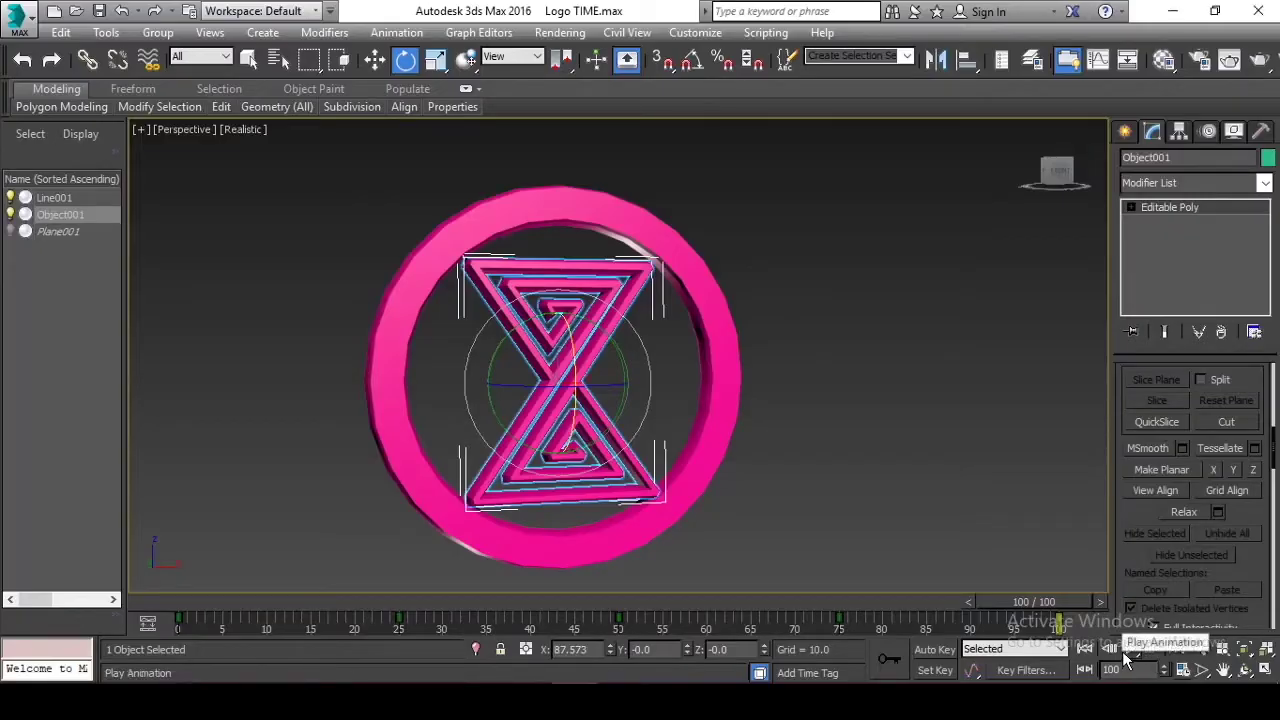
click(979, 577)
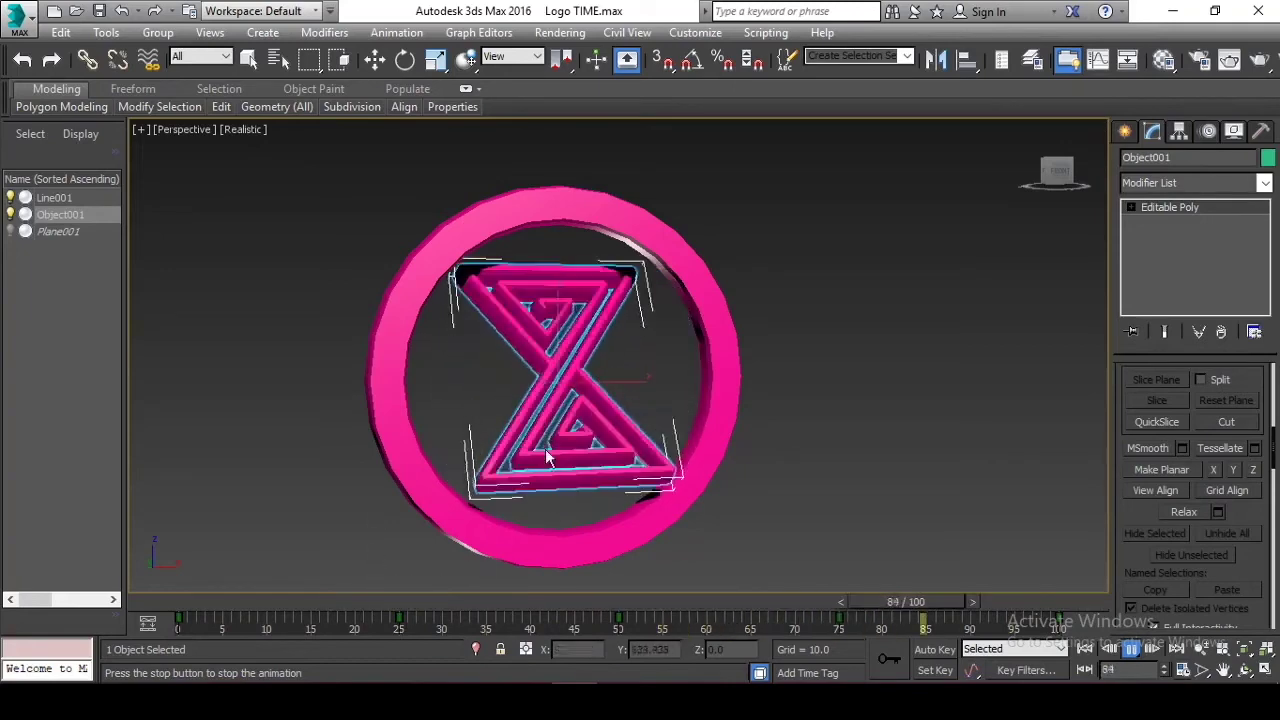
click(1131, 649)
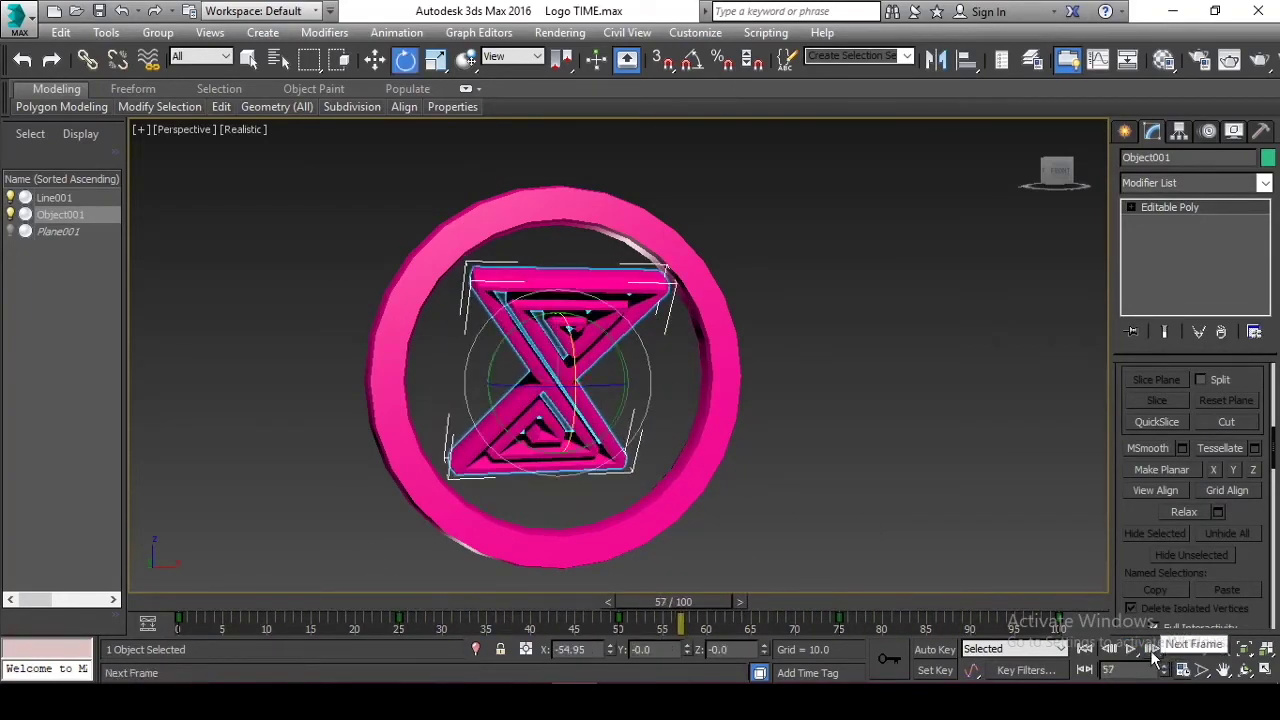
Step: Step forward frame by frame through the rotation, then rewind to frame 0 and scrub the timeline
click(1150, 650)
click(1150, 650)
click(1150, 650)
click(1150, 650)
click(1150, 650)
click(1150, 650)
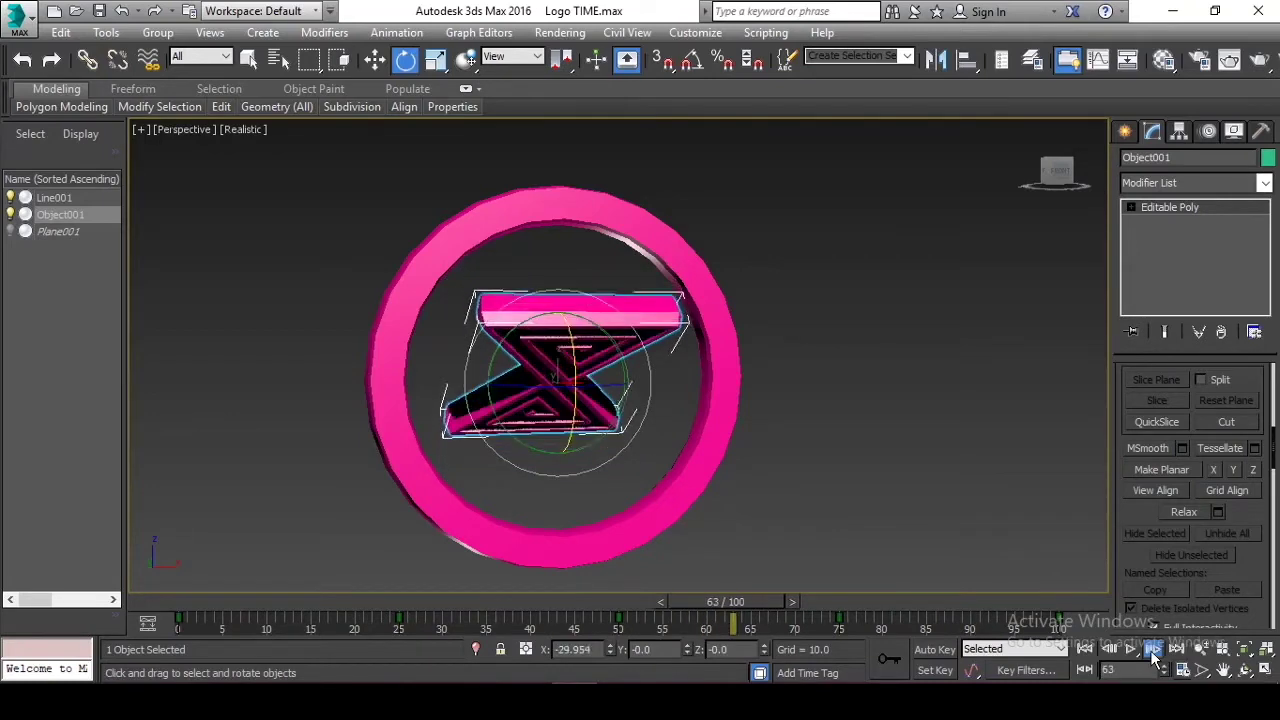
click(1150, 650)
click(1150, 650)
click(1150, 650)
click(1150, 650)
click(1150, 650)
click(1150, 650)
click(1150, 650)
click(1150, 650)
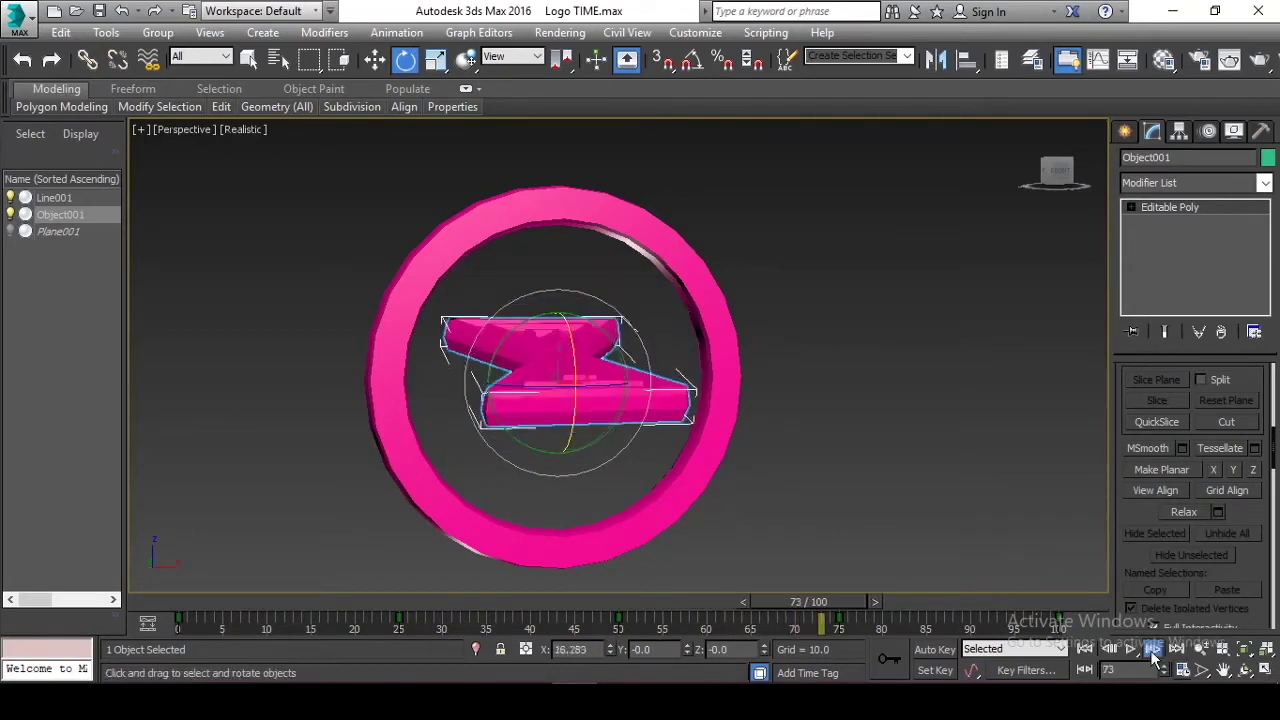
click(1150, 650)
click(1150, 650)
click(1150, 650)
click(1150, 650)
click(1150, 650)
click(1150, 650)
click(1150, 650)
click(1150, 650)
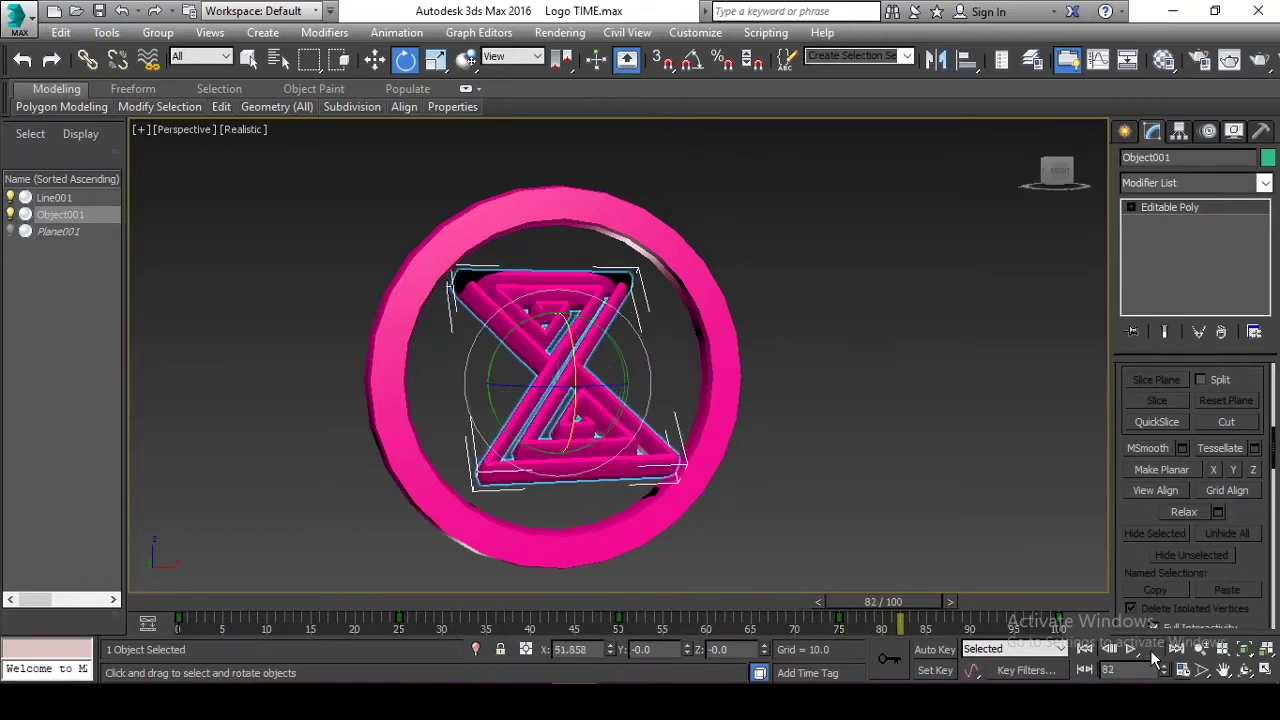
click(1150, 650)
click(1150, 650)
click(1150, 650)
click(1150, 650)
click(1150, 650)
click(1150, 650)
click(1150, 650)
click(1150, 650)
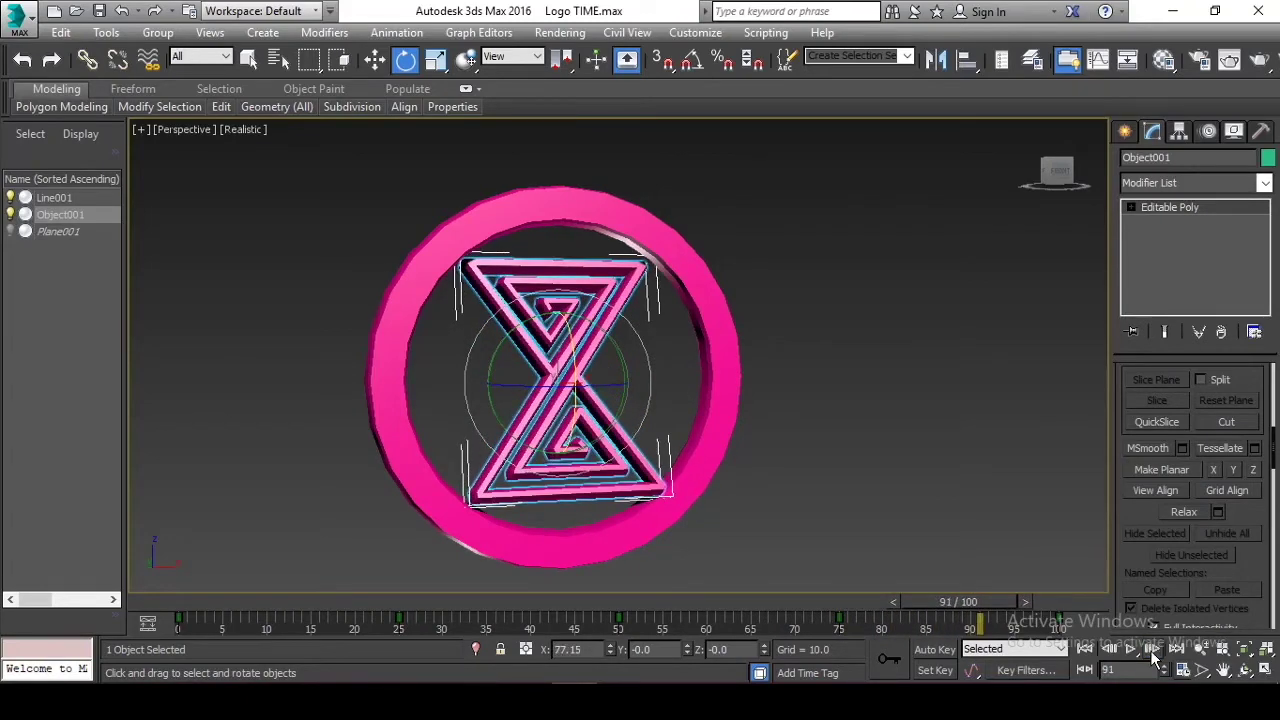
click(1151, 650)
click(1151, 650)
click(1151, 650)
click(1151, 650)
click(1151, 650)
click(1151, 650)
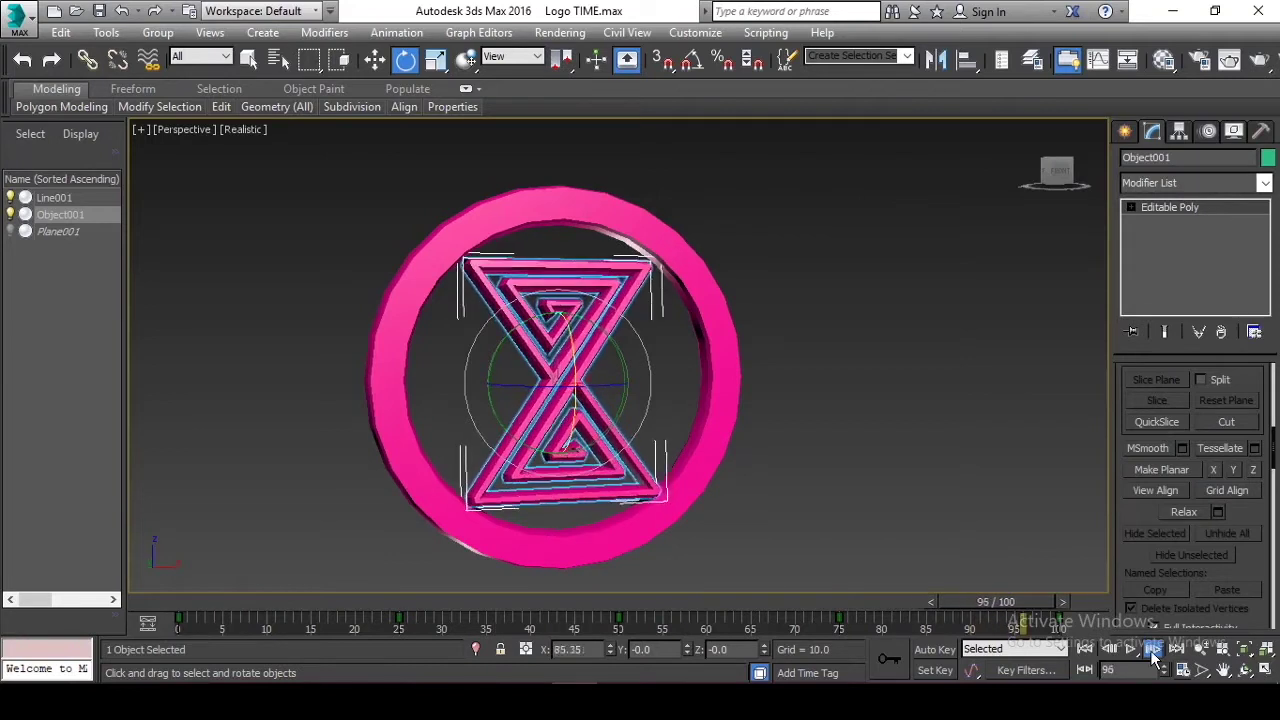
click(1151, 650)
click(1151, 650)
click(1151, 650)
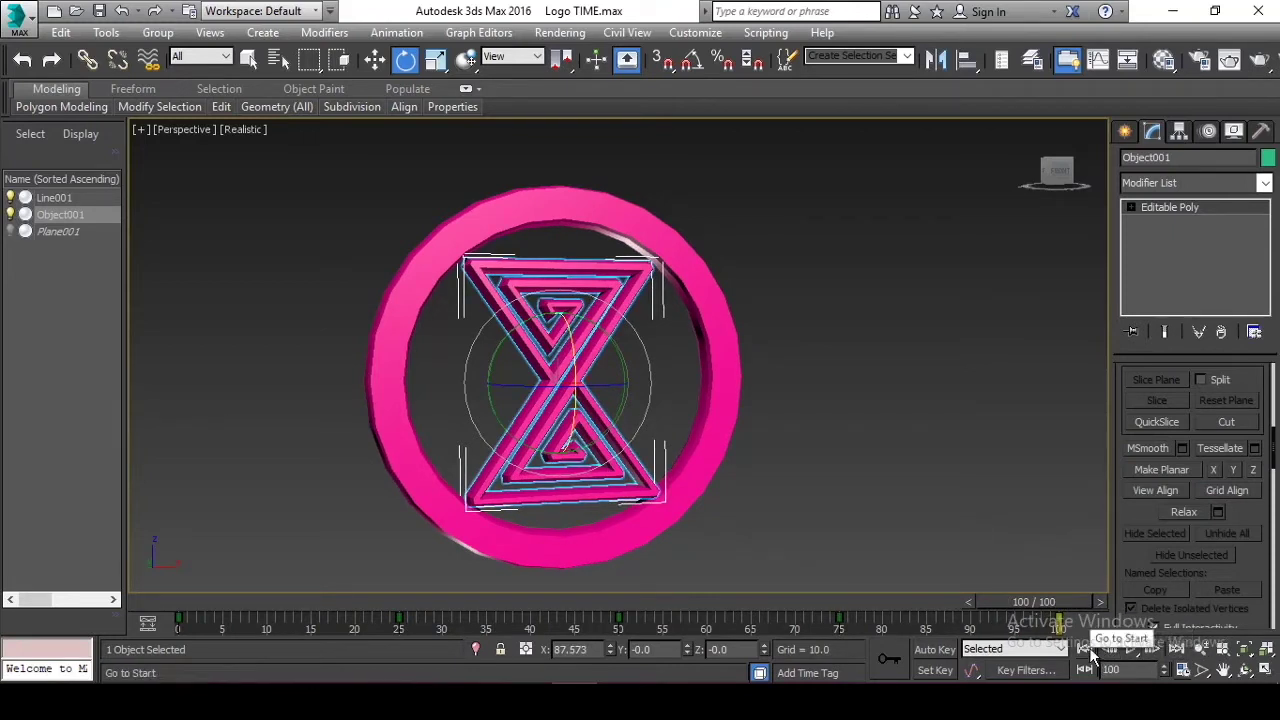
click(1086, 650)
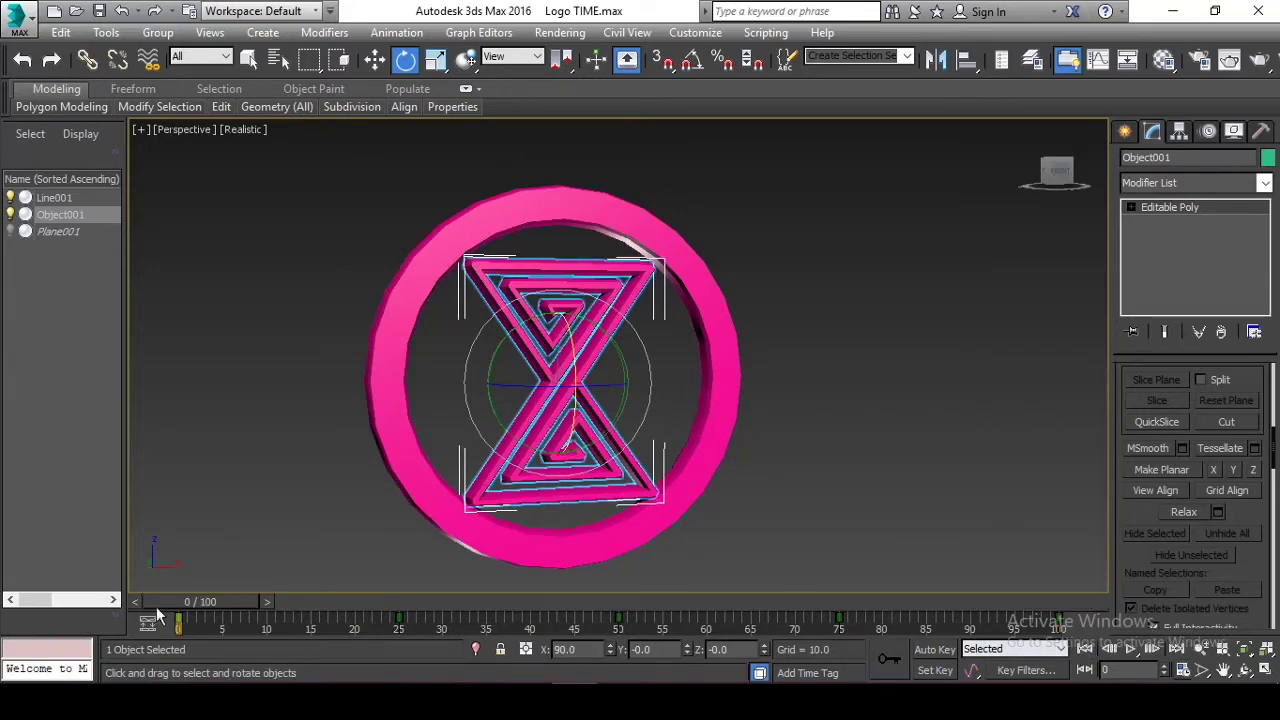
drag(156, 606, 520, 586)
Step: Scrub back through the hourglass spin, rewind to frame 0 and select the pink ring Line001
key(e)
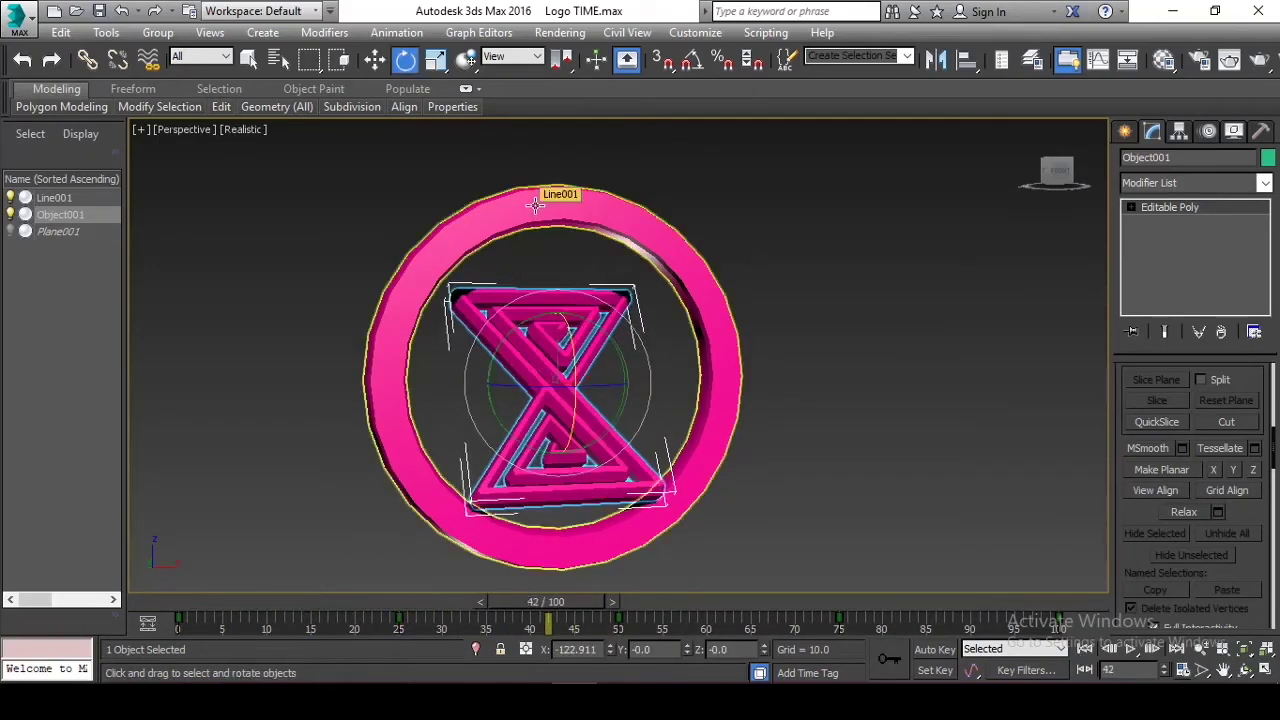
drag(549, 601, 476, 580)
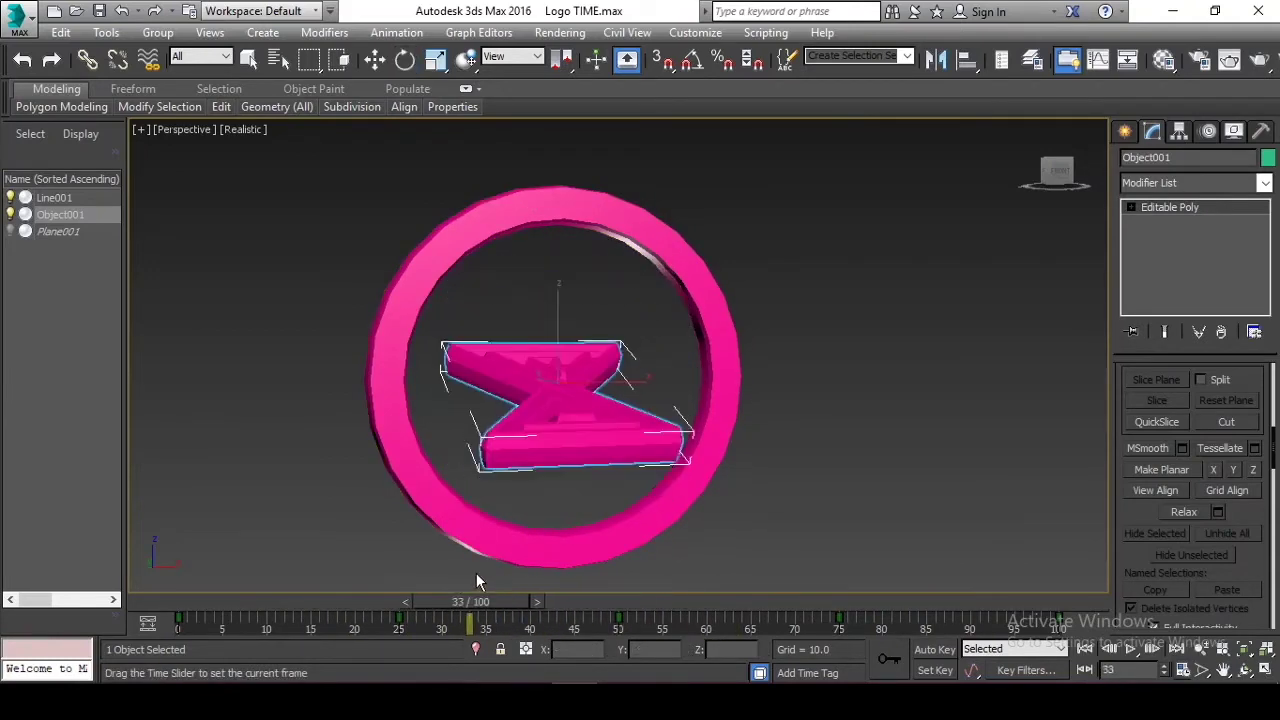
key(e)
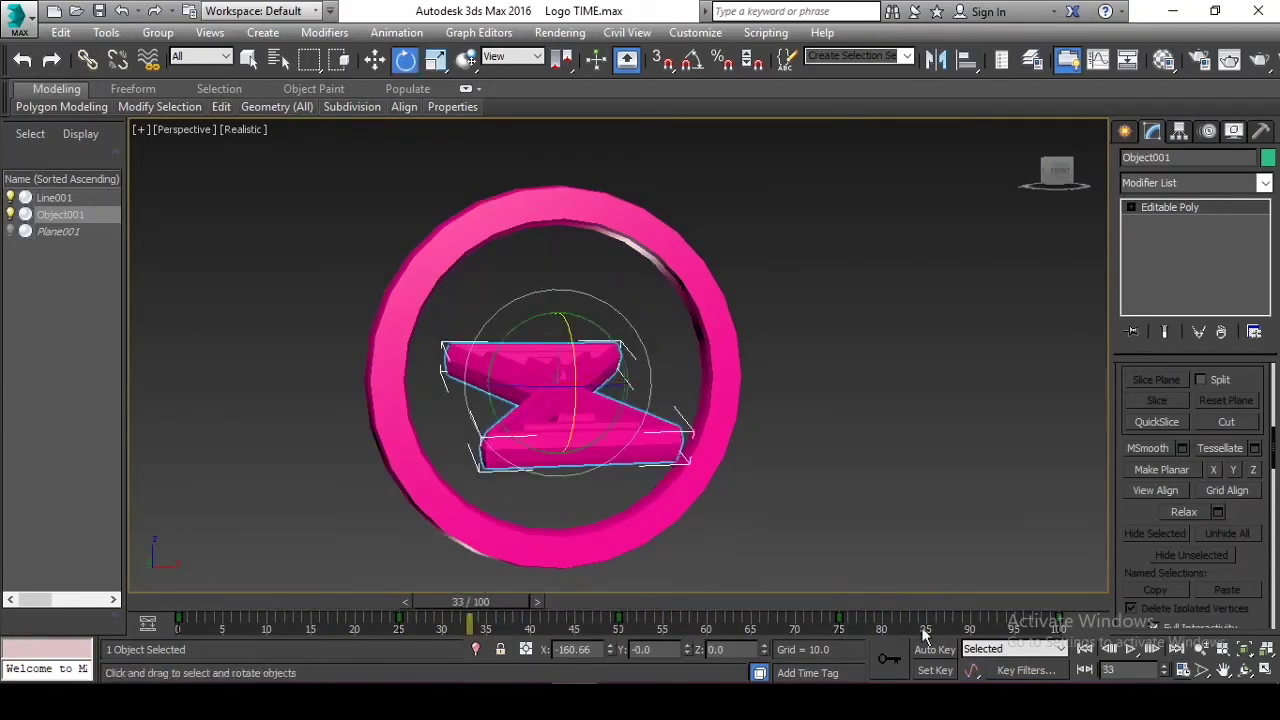
click(1085, 649)
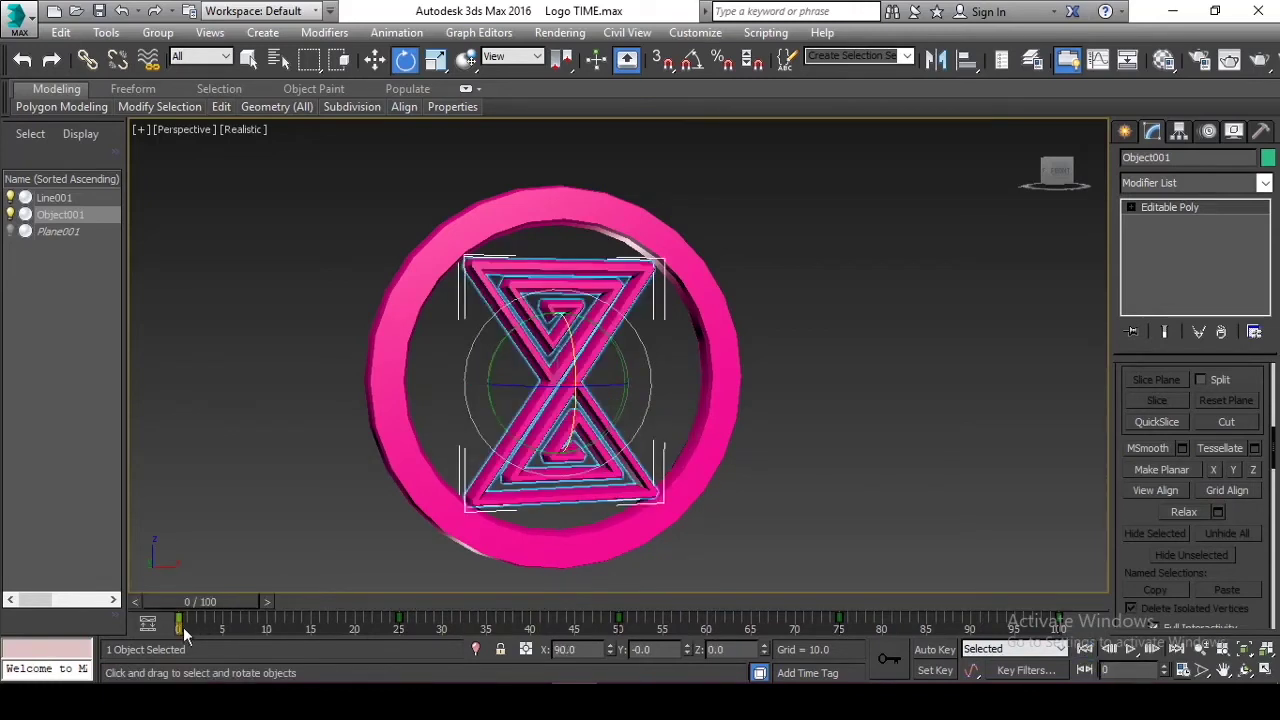
click(613, 205)
key(5)
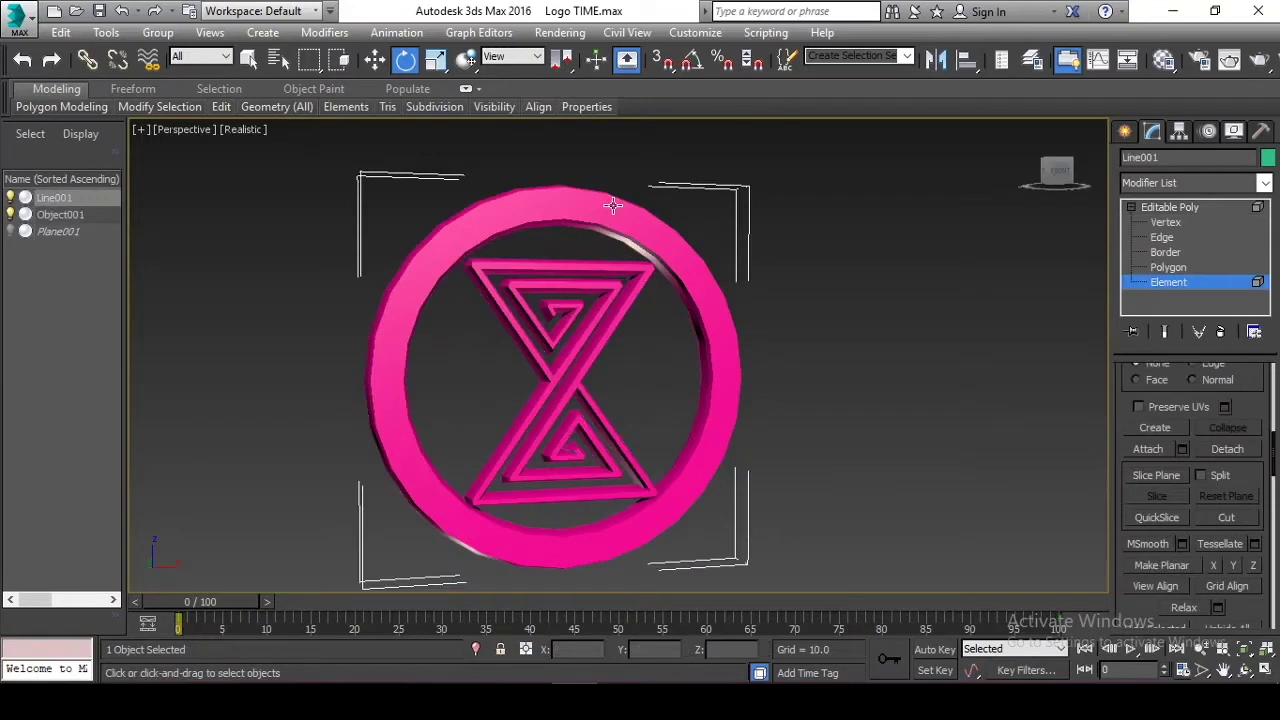
Step: Turn Auto Key back on and jump to frame 25
click(935, 650)
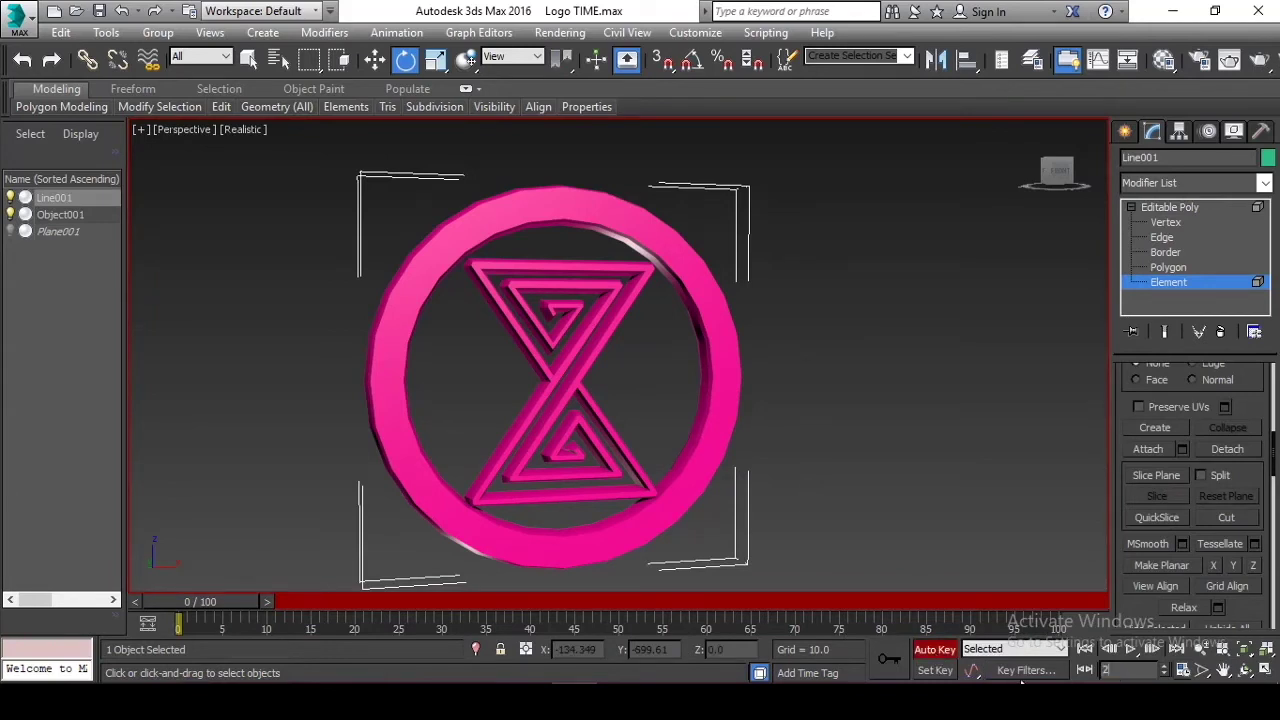
text(5)
key(Return)
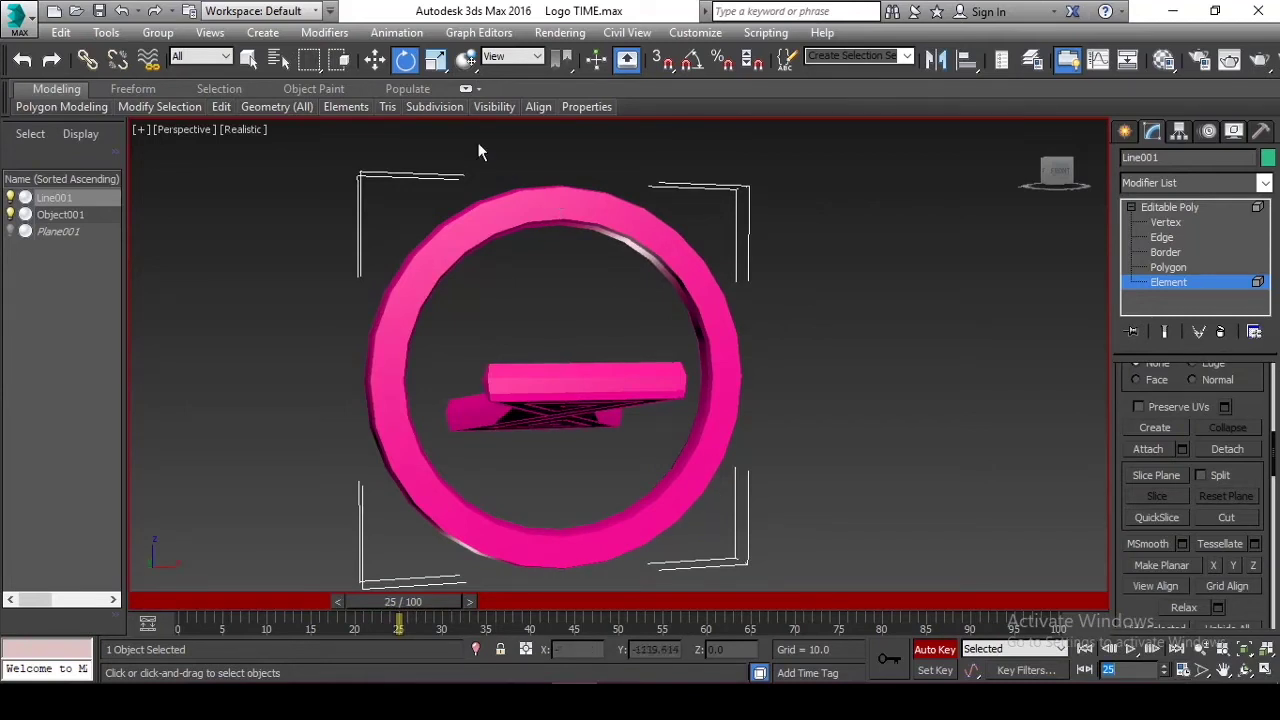
Step: Rotate the whole pink ring Line001 72 degrees about its Z axis with Select and Rotate
click(413, 64)
click(510, 219)
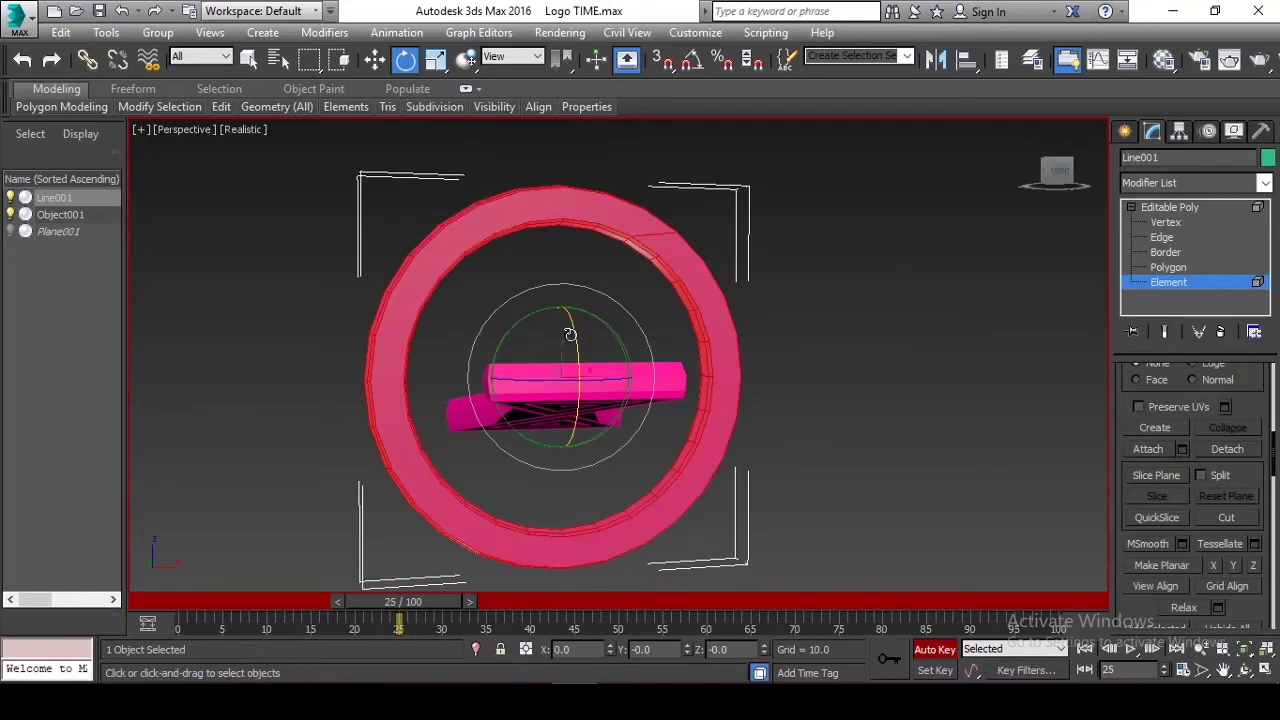
click(1222, 207)
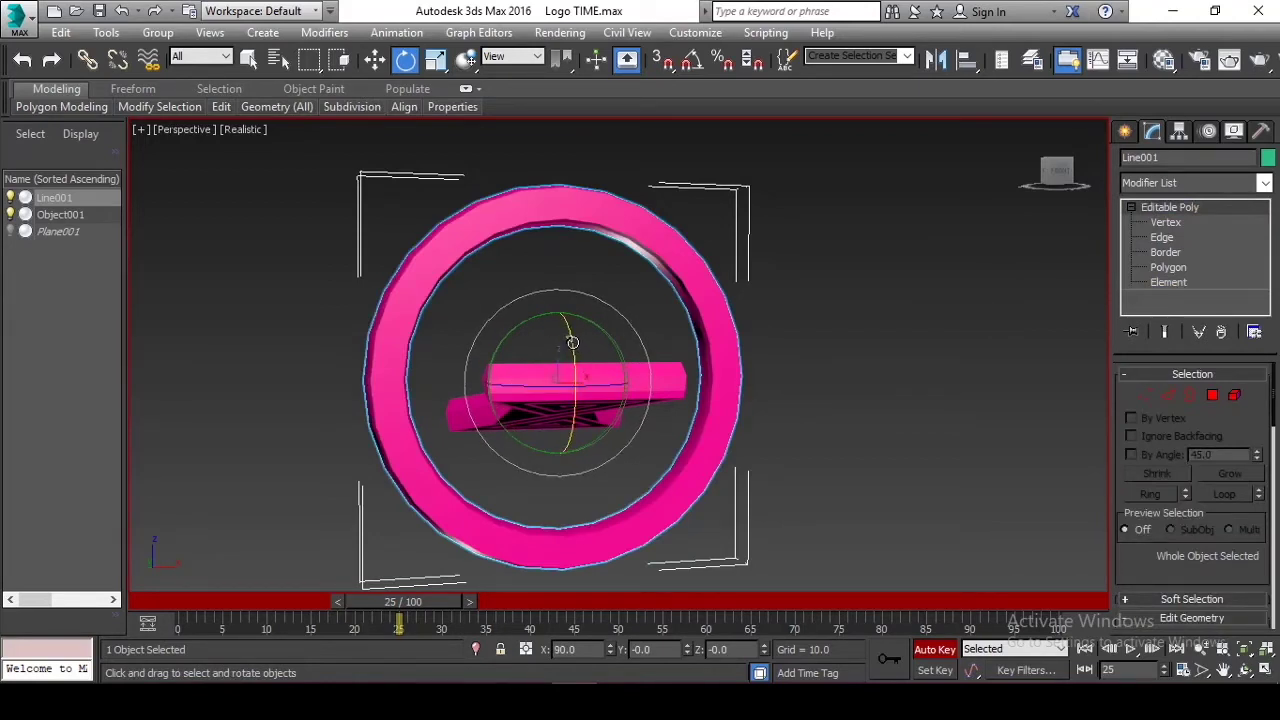
drag(572, 342, 614, 475)
key(ctrl+z)
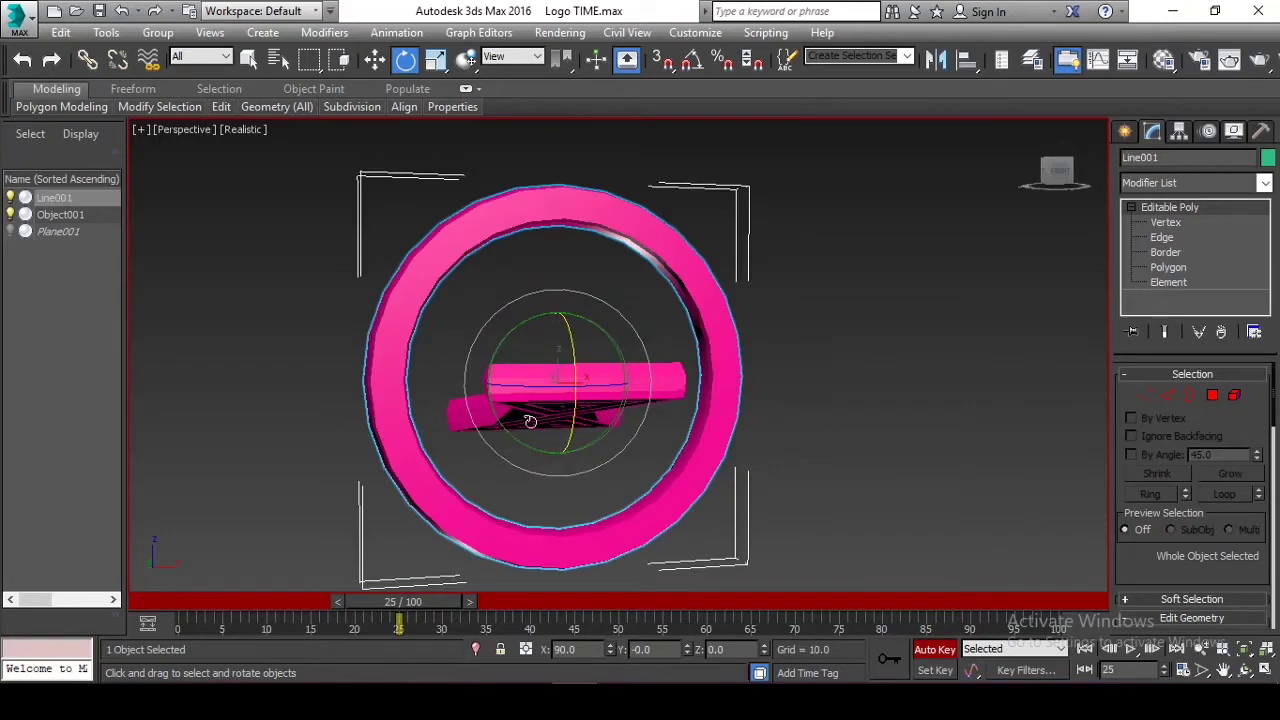
drag(530, 388, 665, 390)
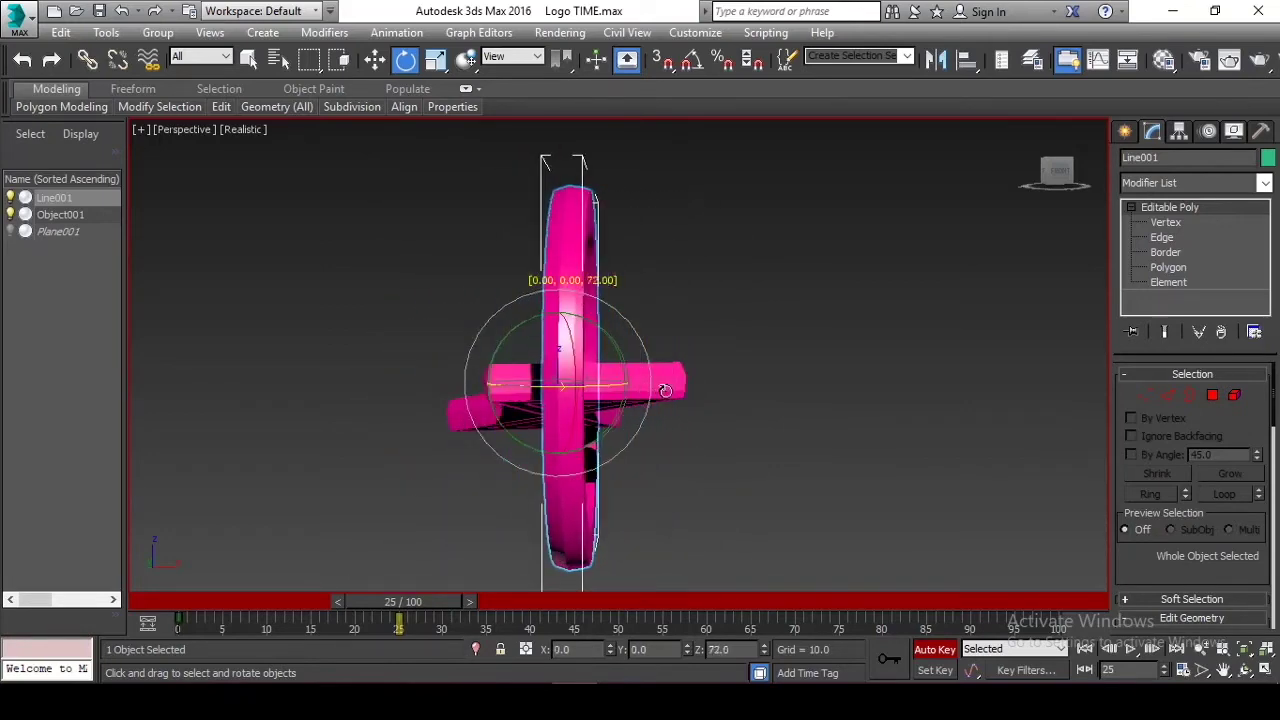
Step: Finish the ring's turn of about 72 degrees at frame 25, then spin it about Z to about 52 degrees at frame 50
drag(665, 390, 666, 390)
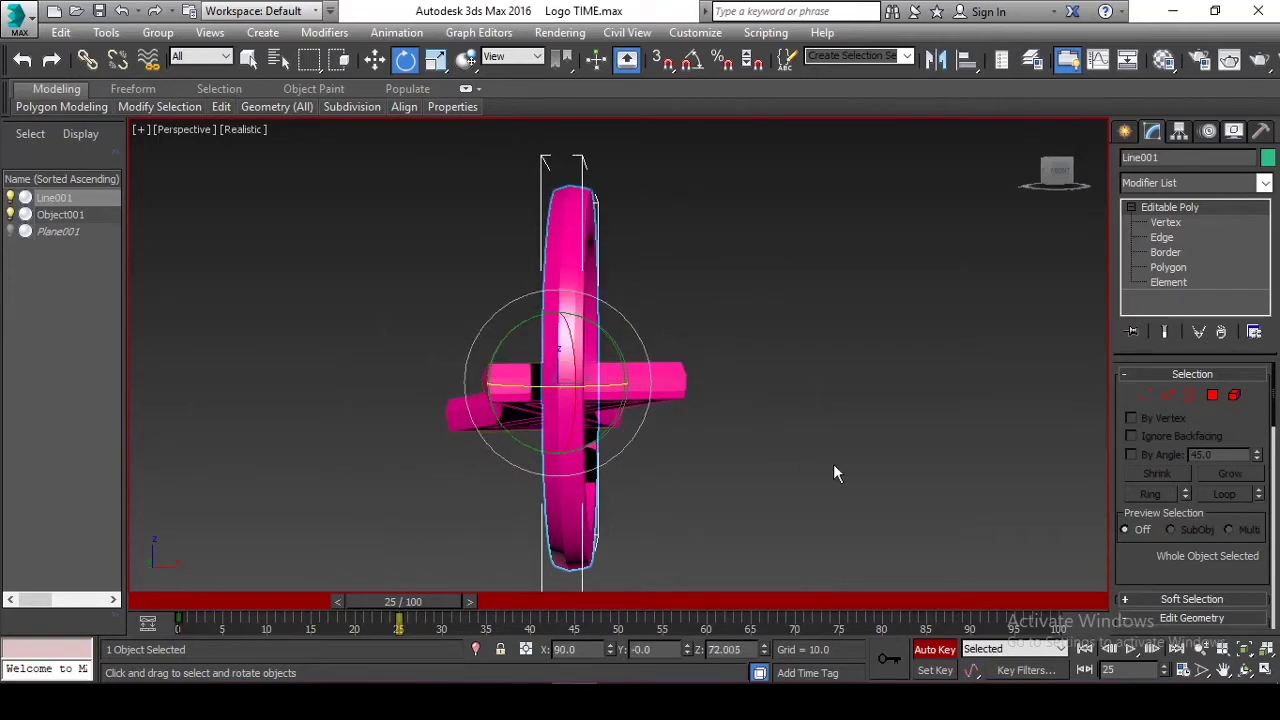
double_click(1143, 669)
text(50)
click(930, 650)
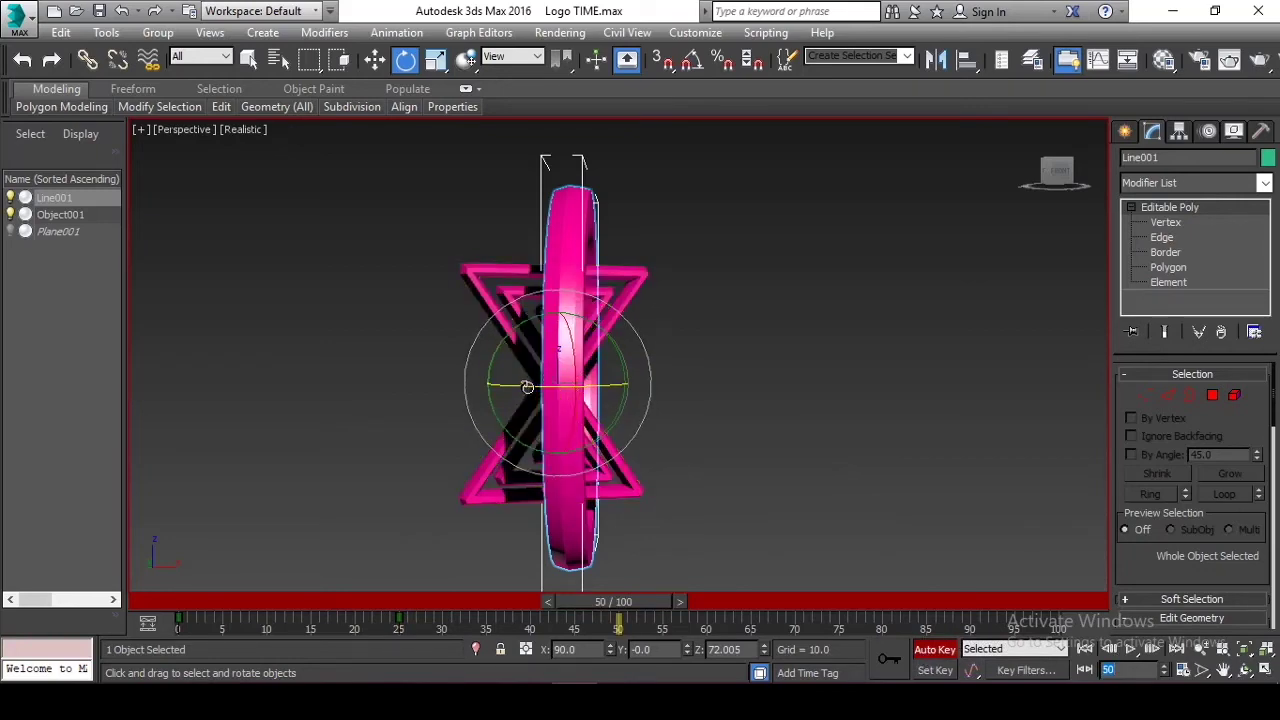
drag(527, 387, 591, 389)
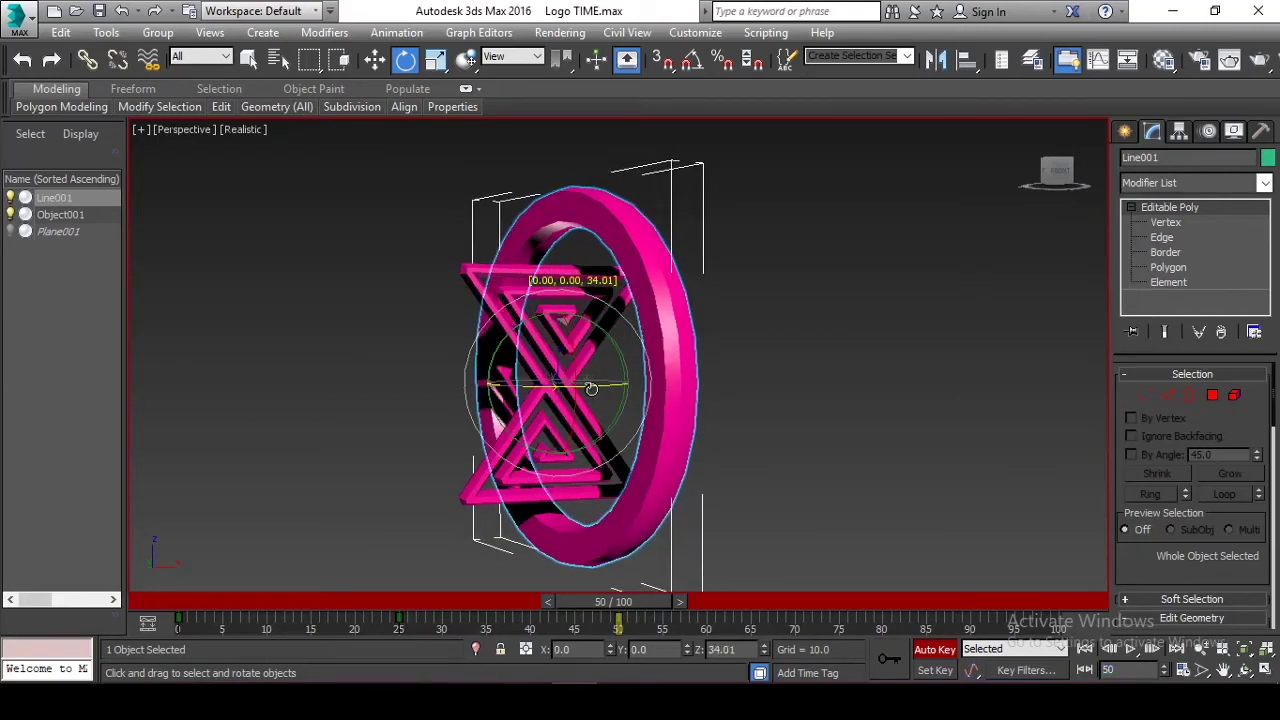
drag(591, 389, 736, 352)
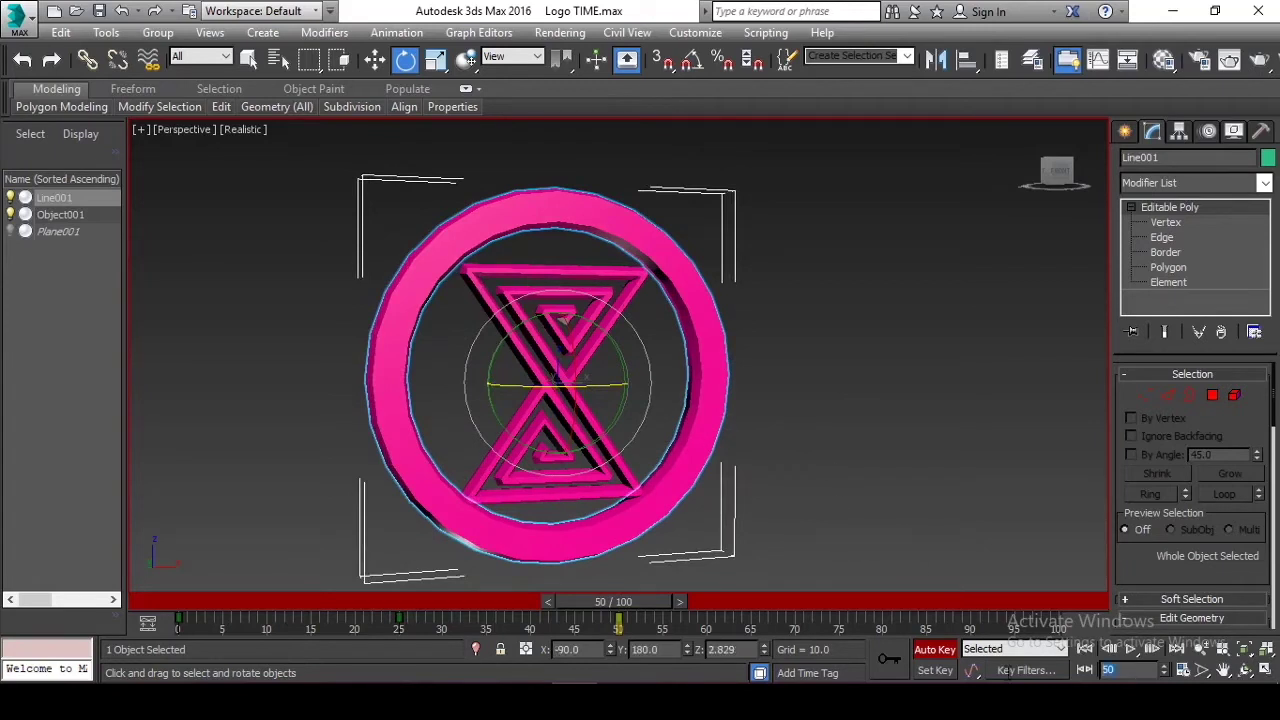
Step: Spin the ring about Z to about 90 degrees at frame 75, then turn it face-on at frame 100
text(75)
key(Return)
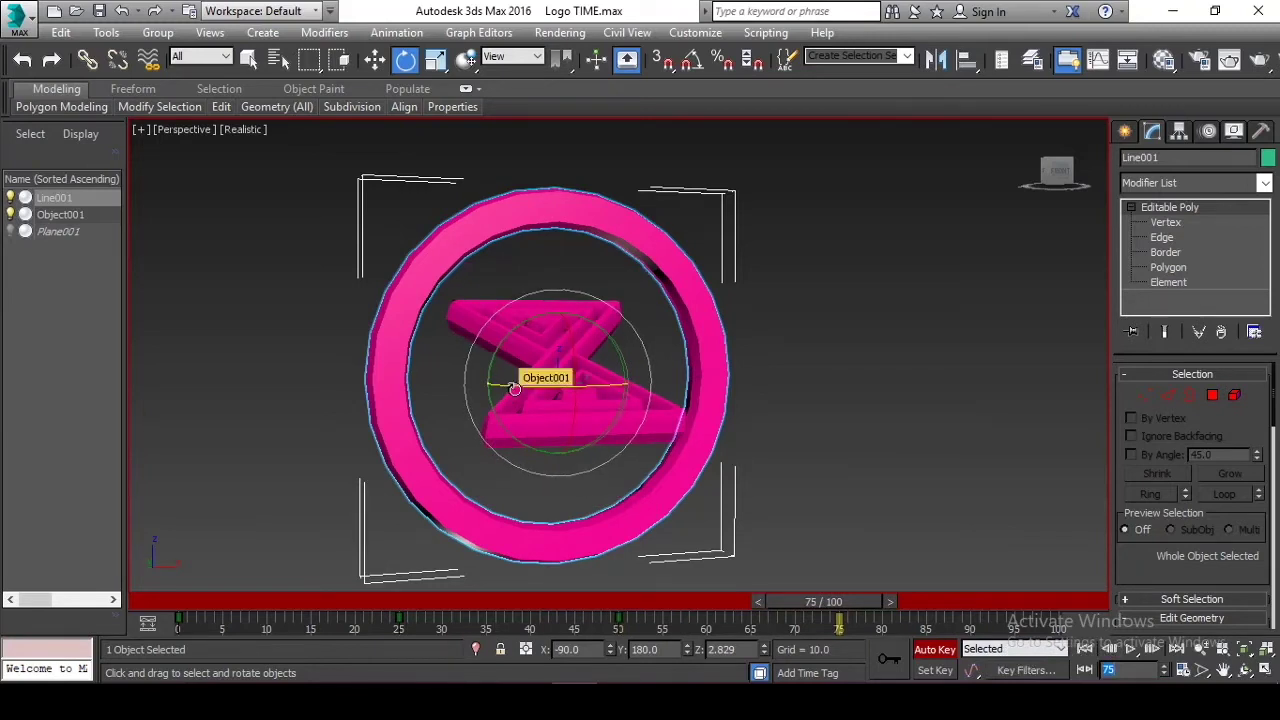
drag(514, 389, 612, 379)
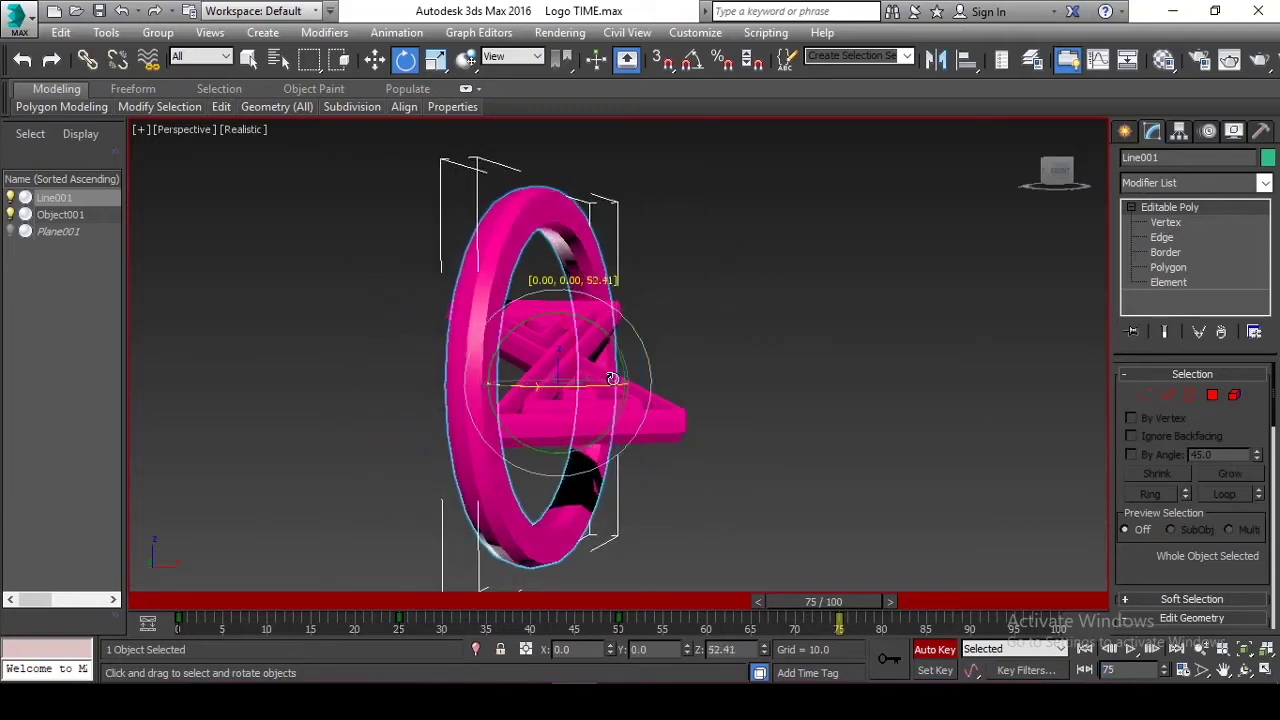
drag(612, 379, 743, 382)
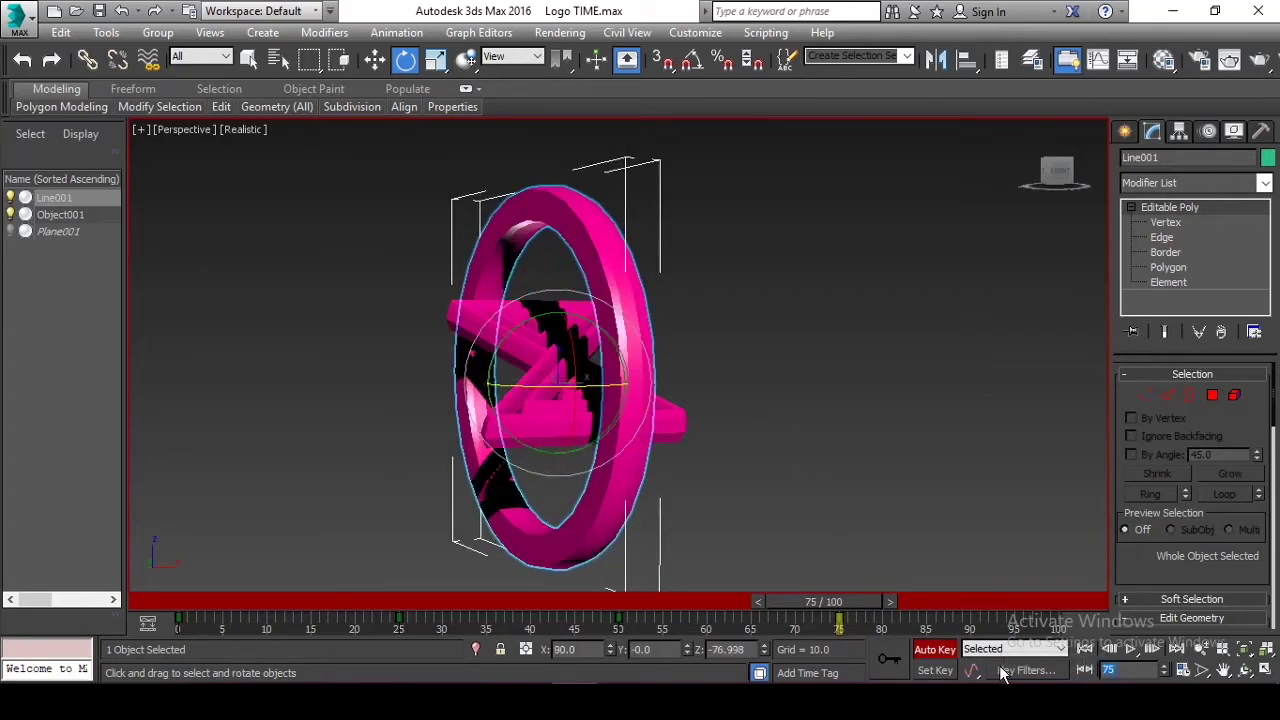
key(End)
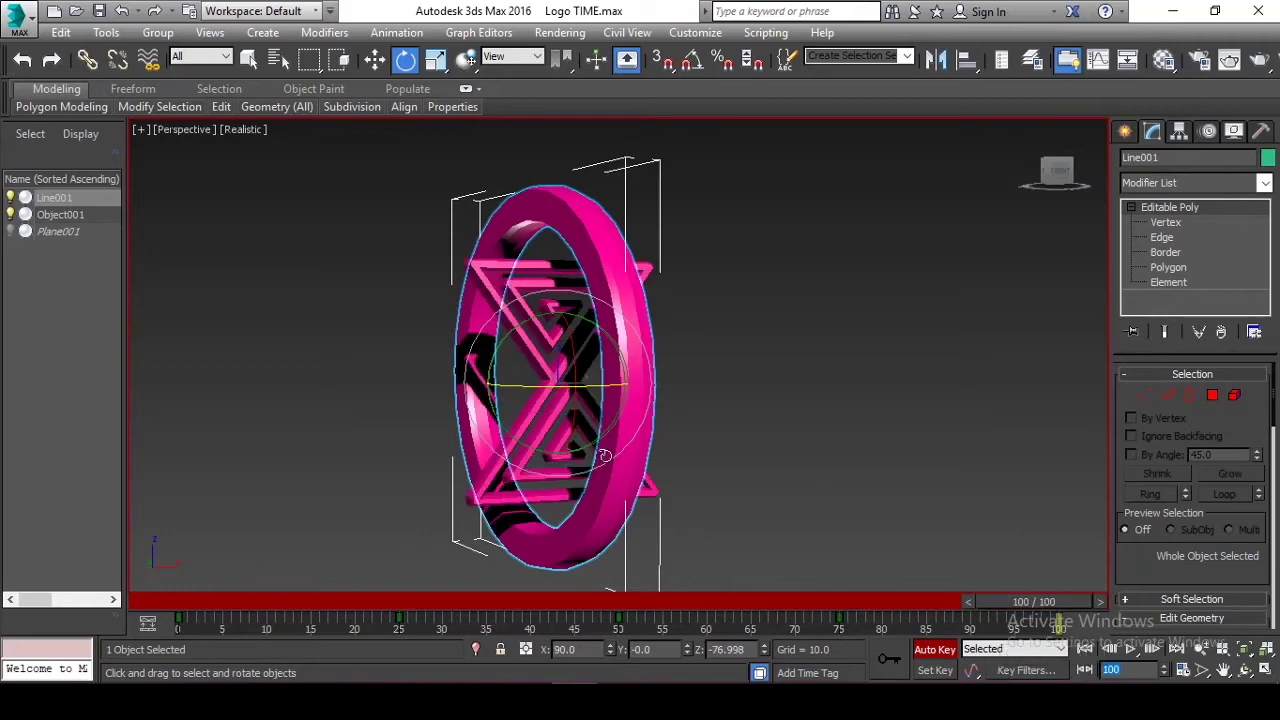
drag(526, 391, 667, 385)
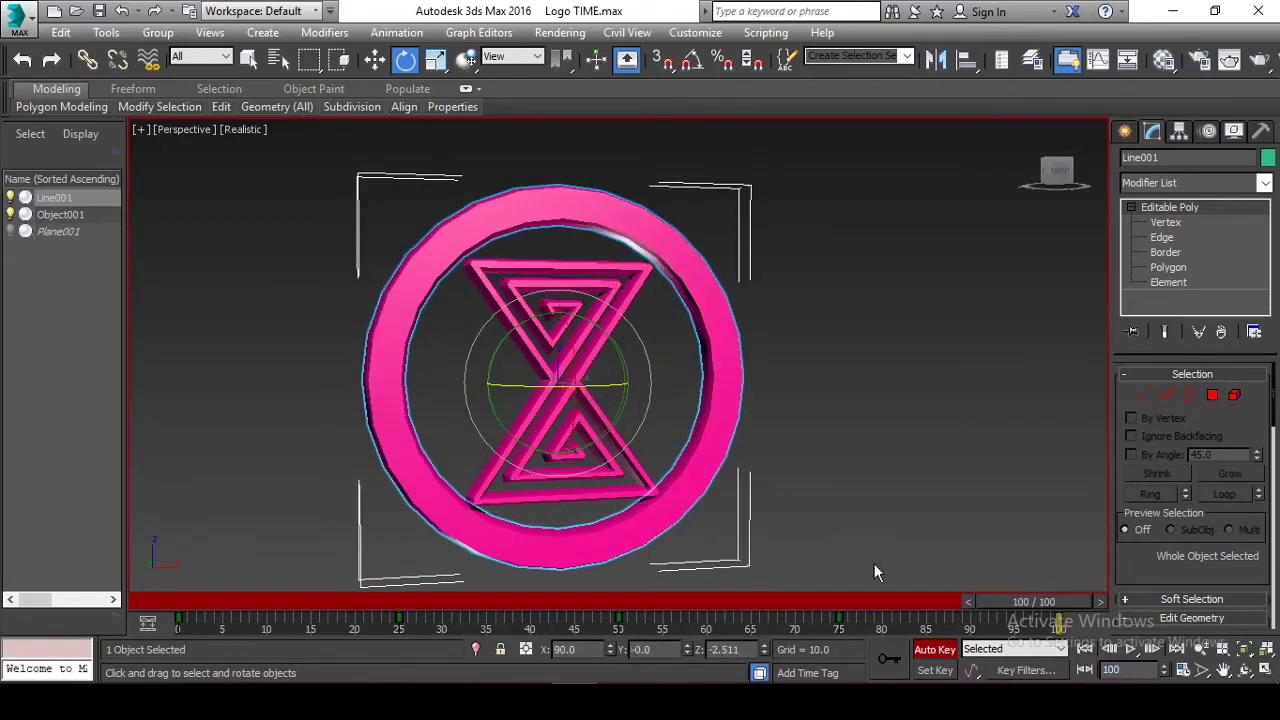
Step: Turn Auto Key off, play the ring-and-hourglass spin, then stop and step forward one frame
click(941, 651)
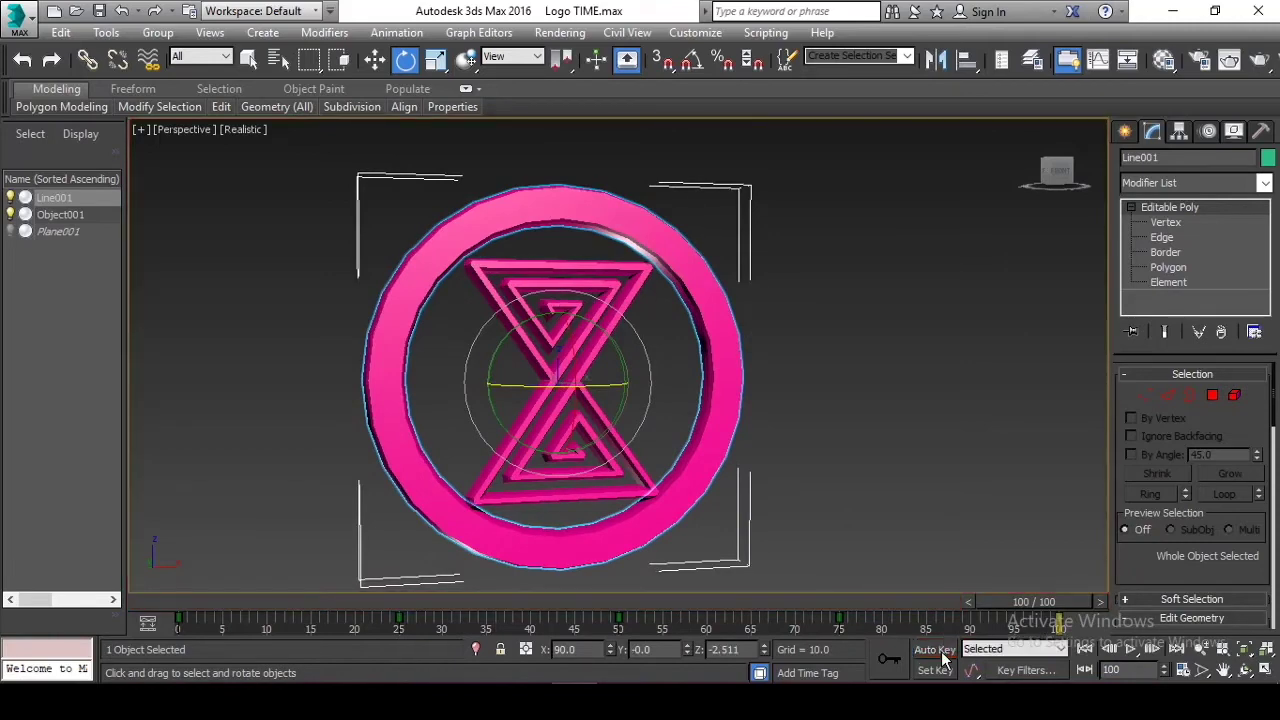
click(1129, 650)
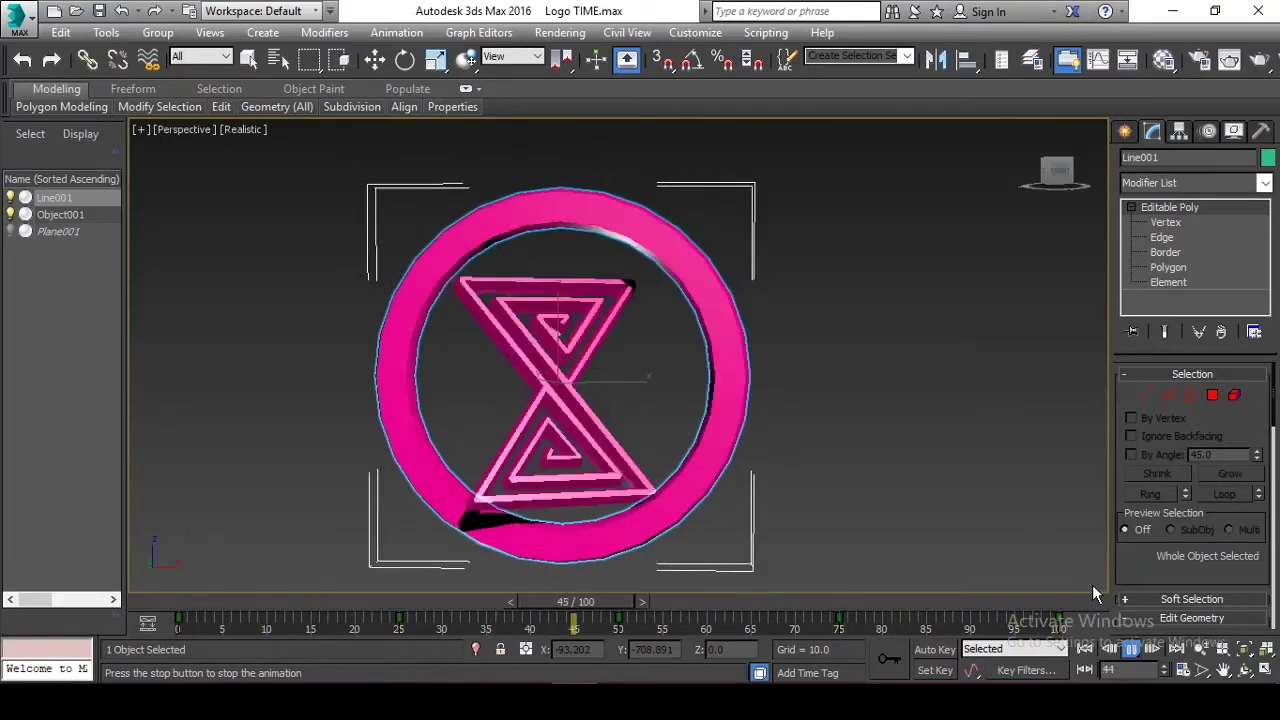
key(/)
key(e)
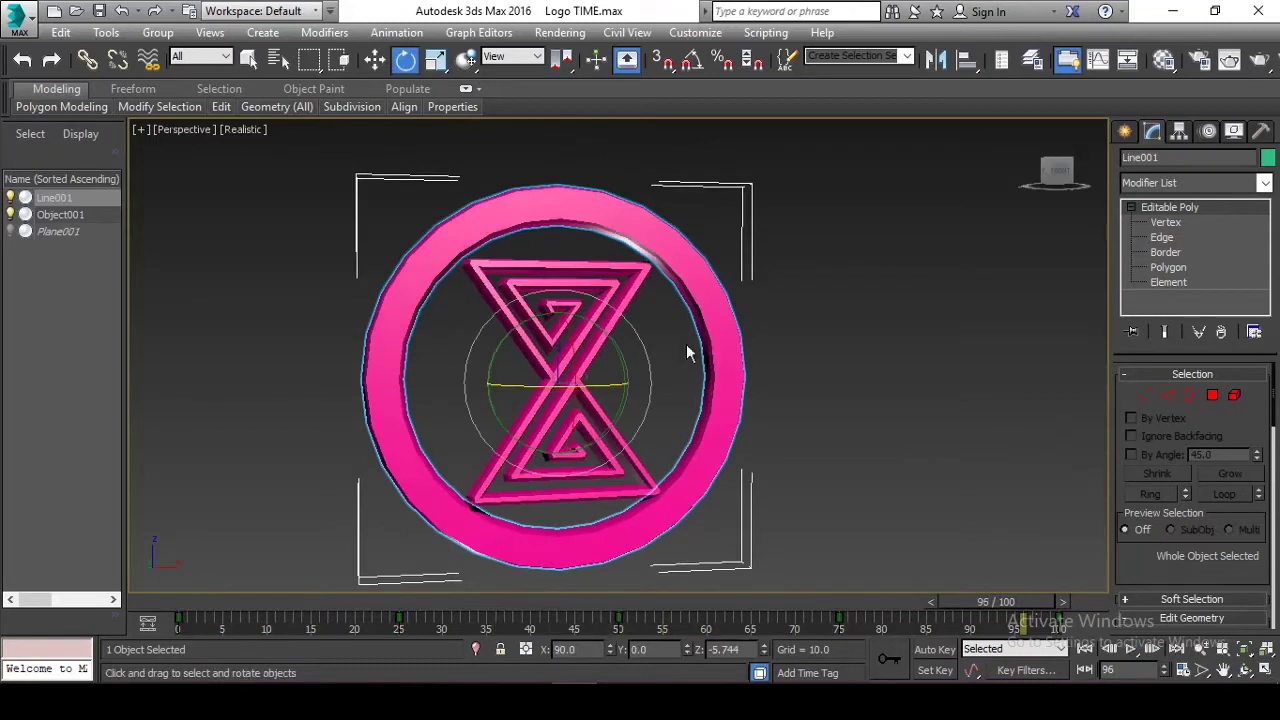
key(period)
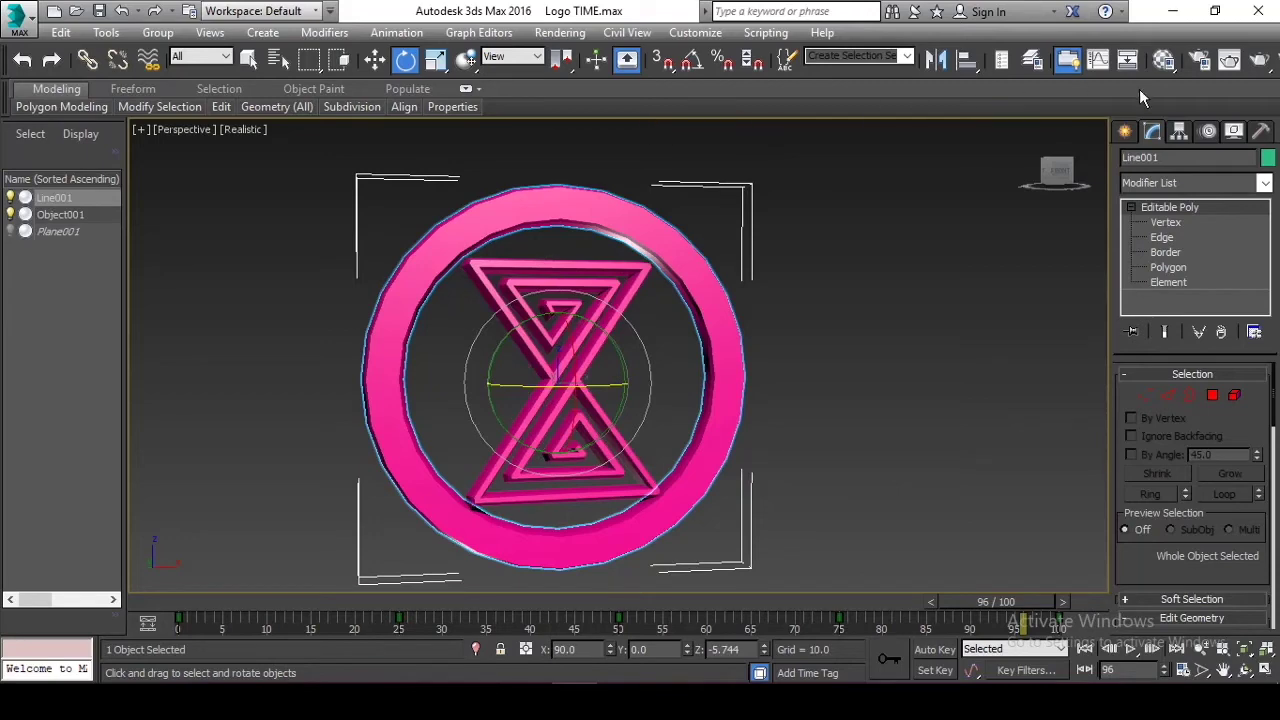
Step: Zoom Extents on the whole logo and check test renders of frame 96, closing each preview
click(1260, 62)
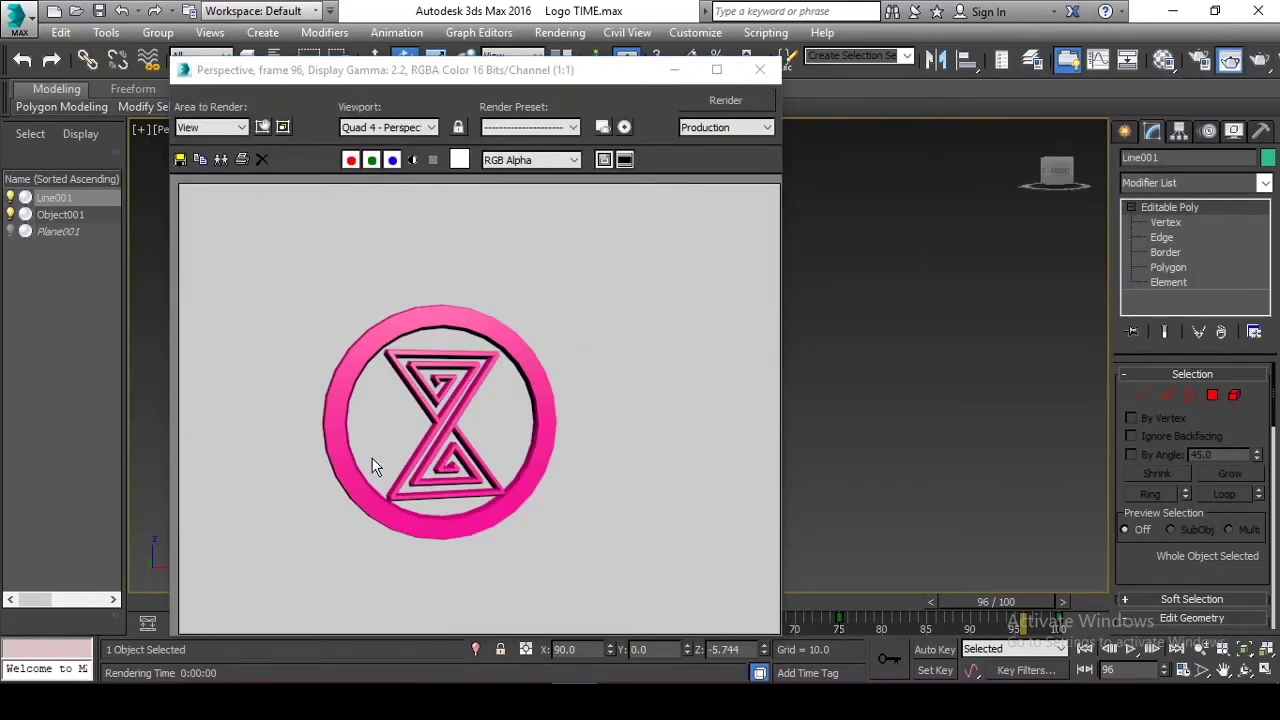
click(760, 70)
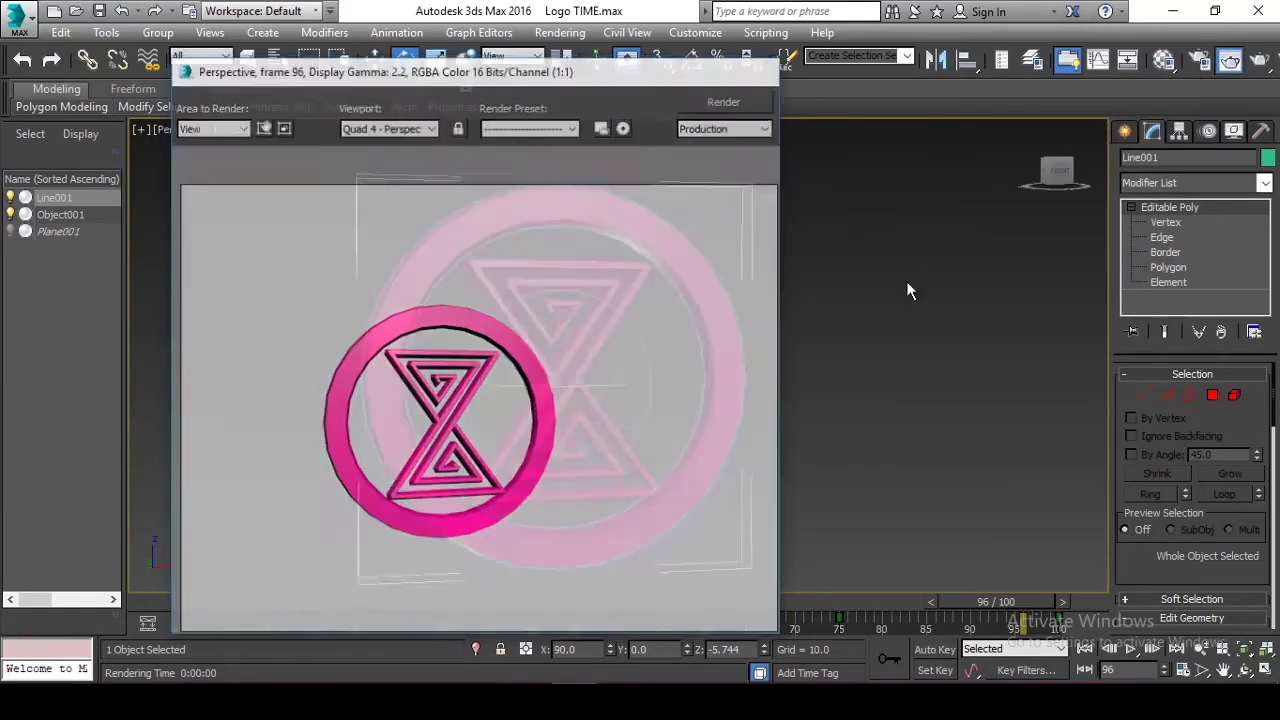
click(1245, 649)
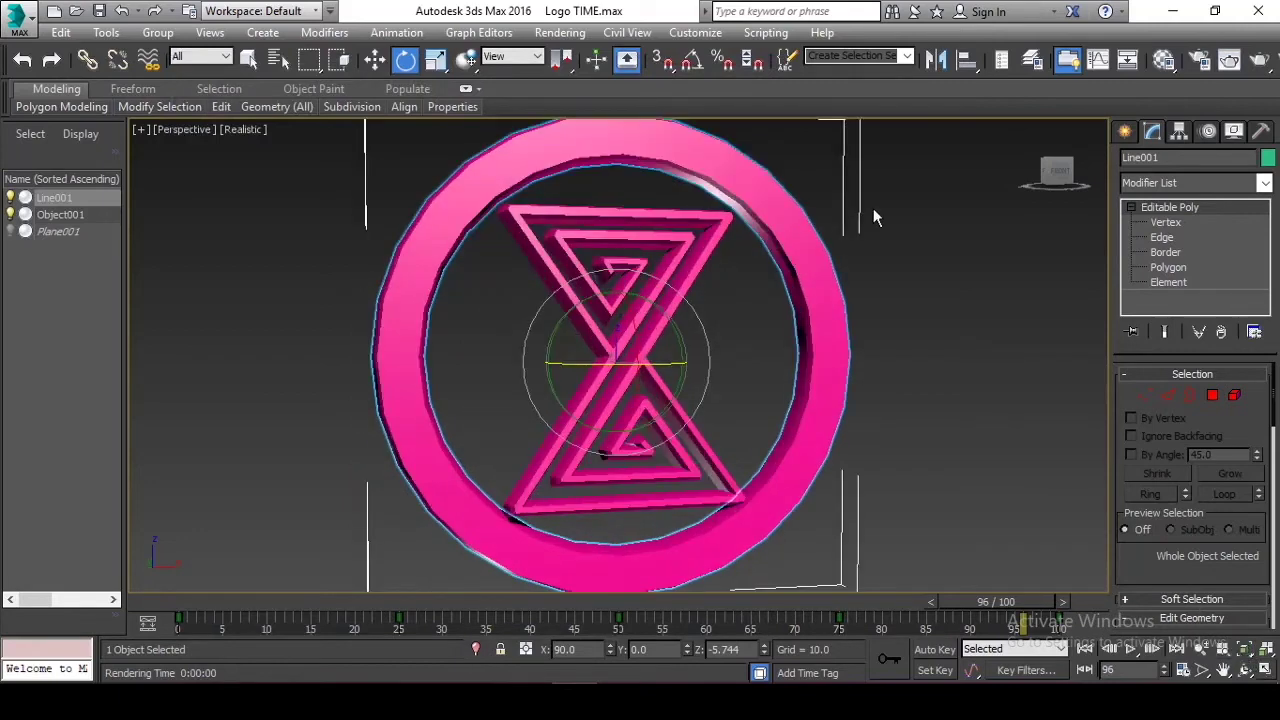
click(1230, 60)
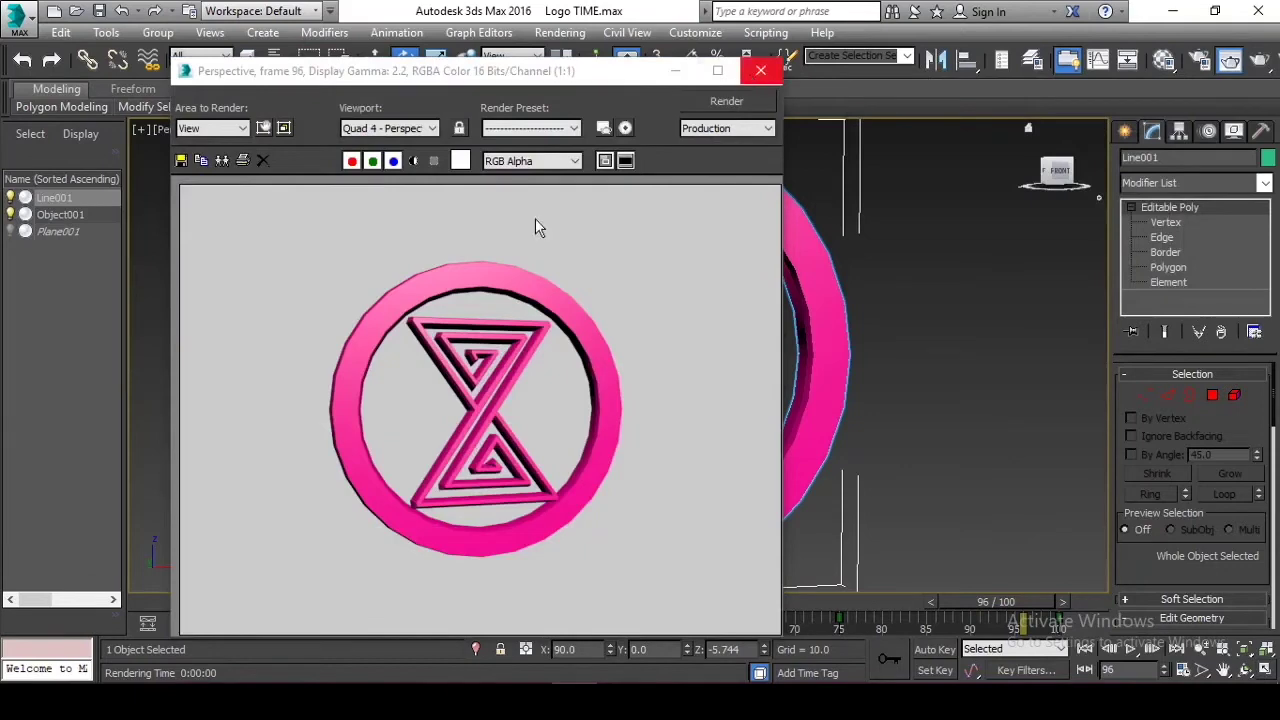
click(760, 70)
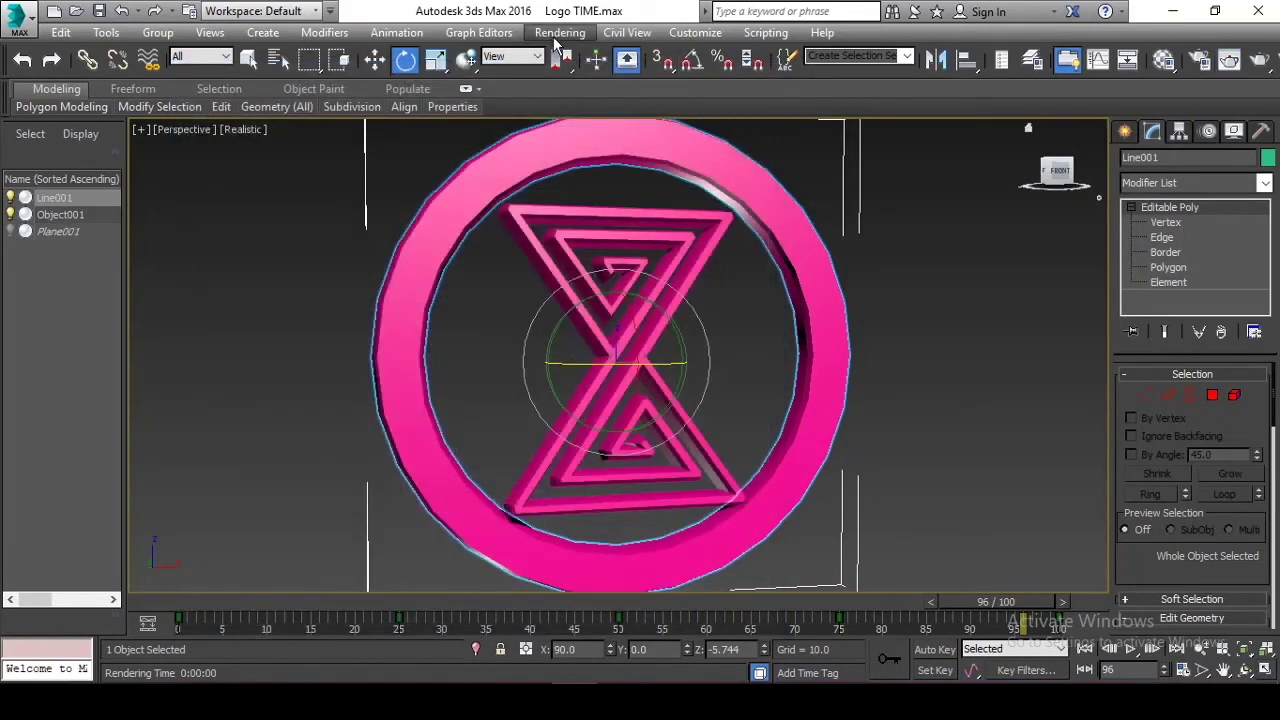
Step: Open Rendering > Render Setup and move to the time range's To value of 100
click(558, 33)
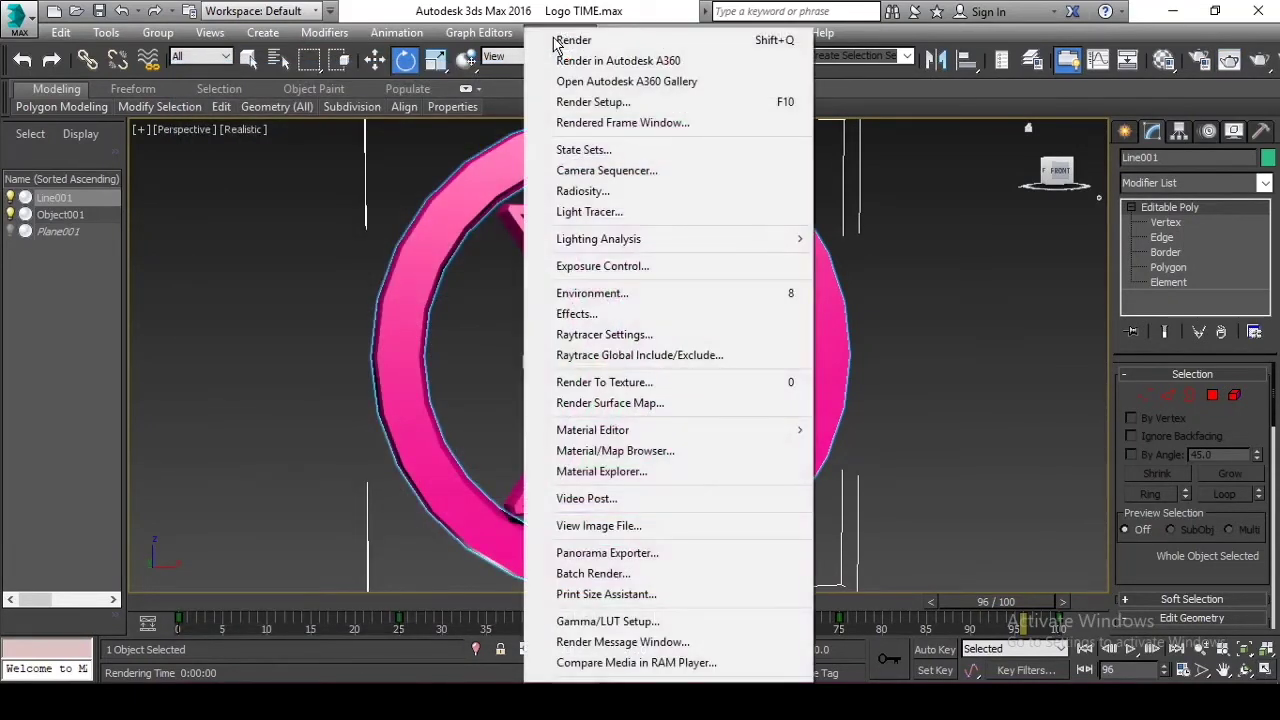
click(605, 108)
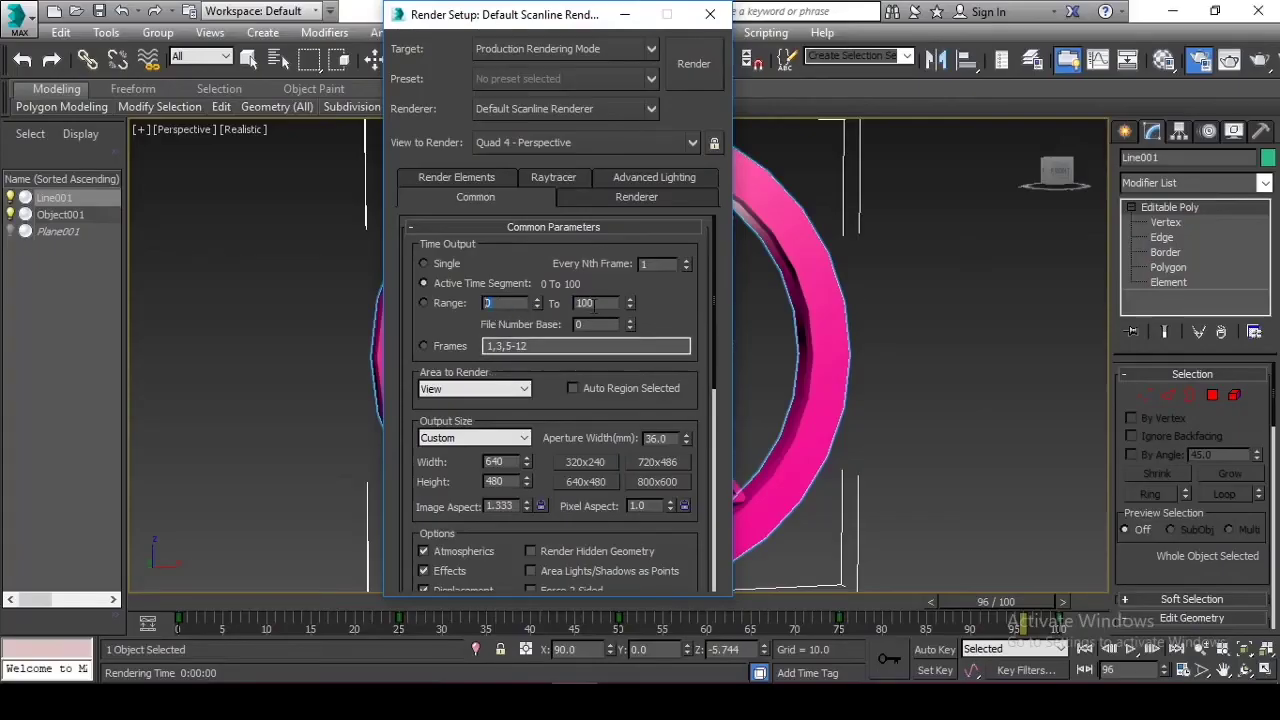
key(Tab)
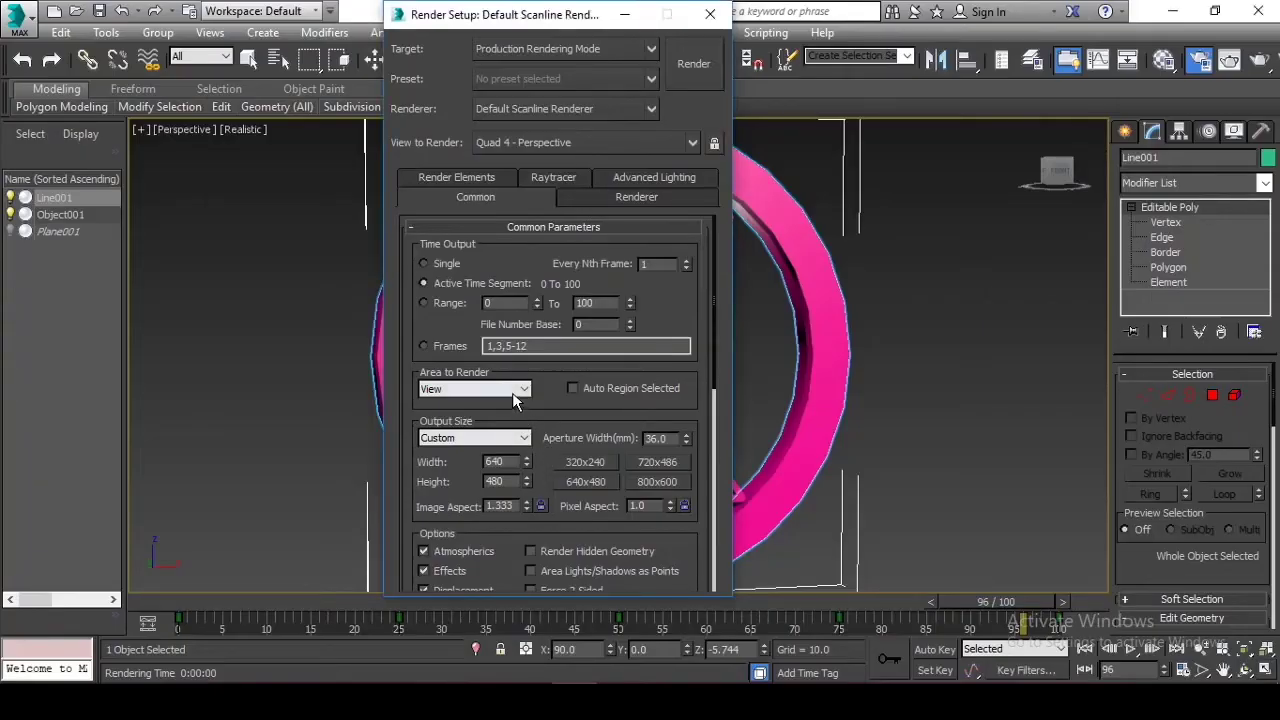
click(420, 124)
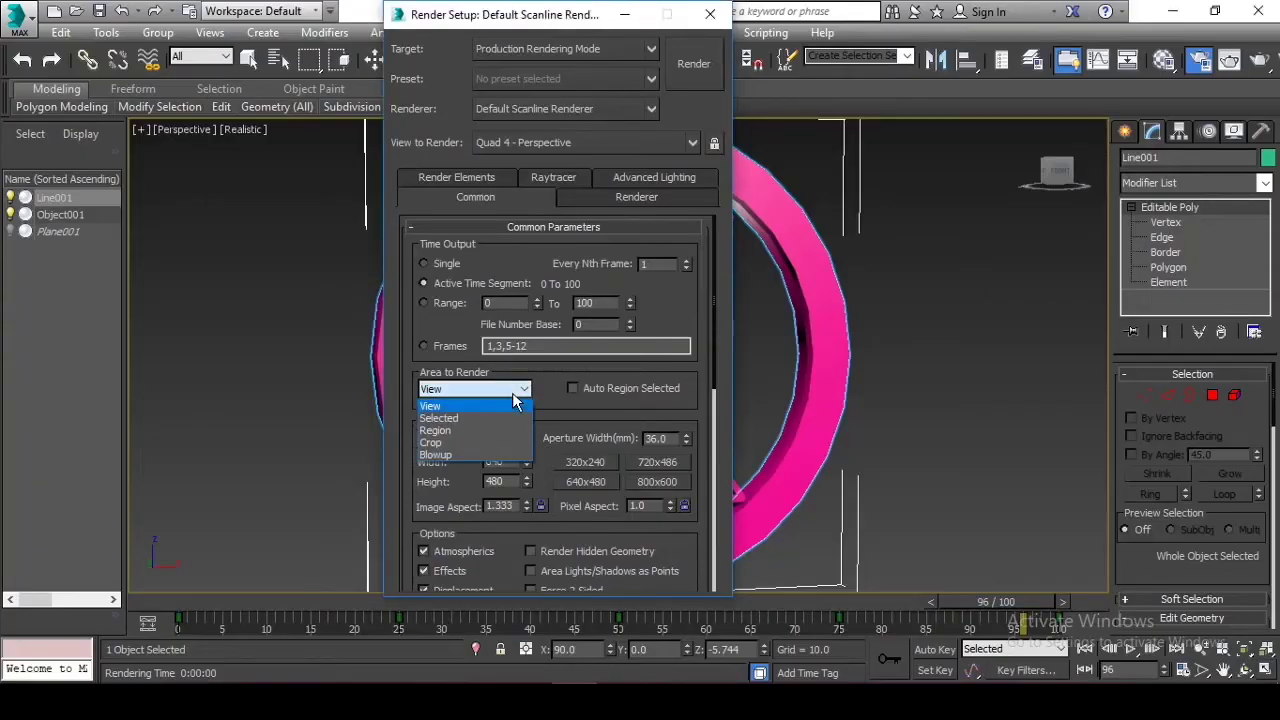
click(513, 404)
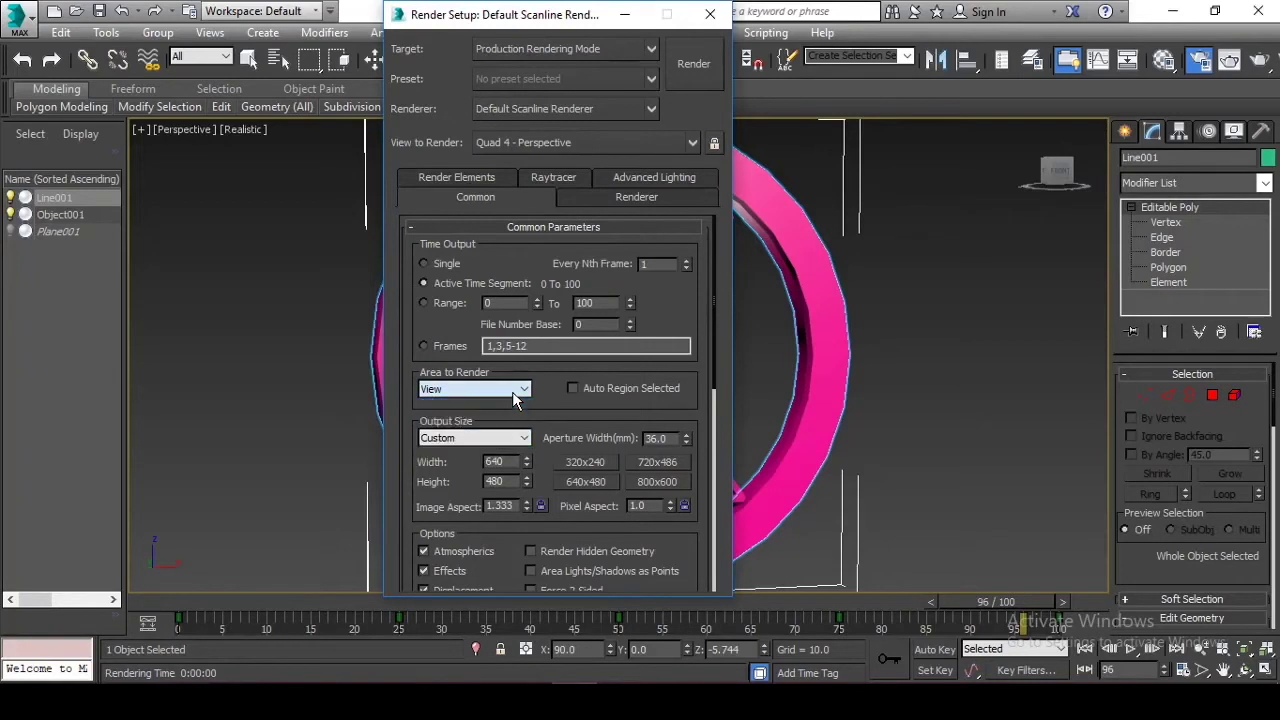
click(517, 442)
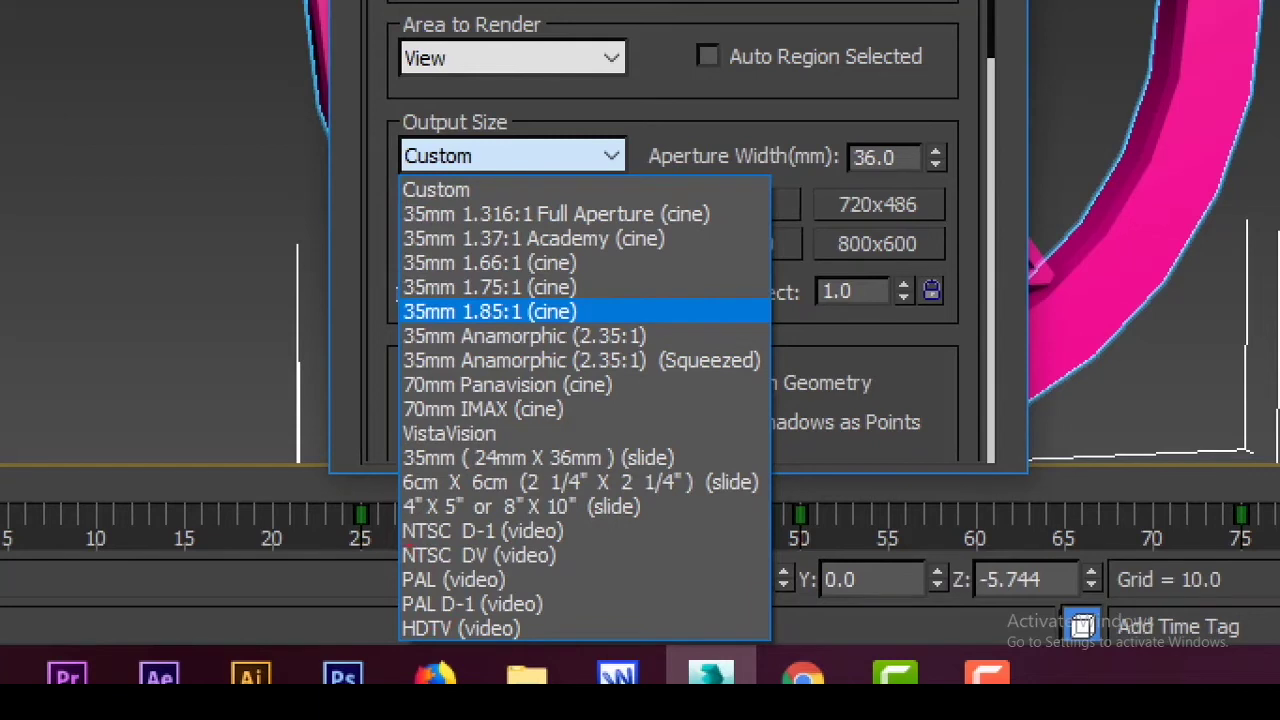
drag(400, 541, 445, 548)
drag(470, 519, 590, 518)
mouse_move(565, 655)
mouse_down()
mouse_move(432, 662)
mouse_move(374, 612)
mouse_move(402, 548)
mouse_up()
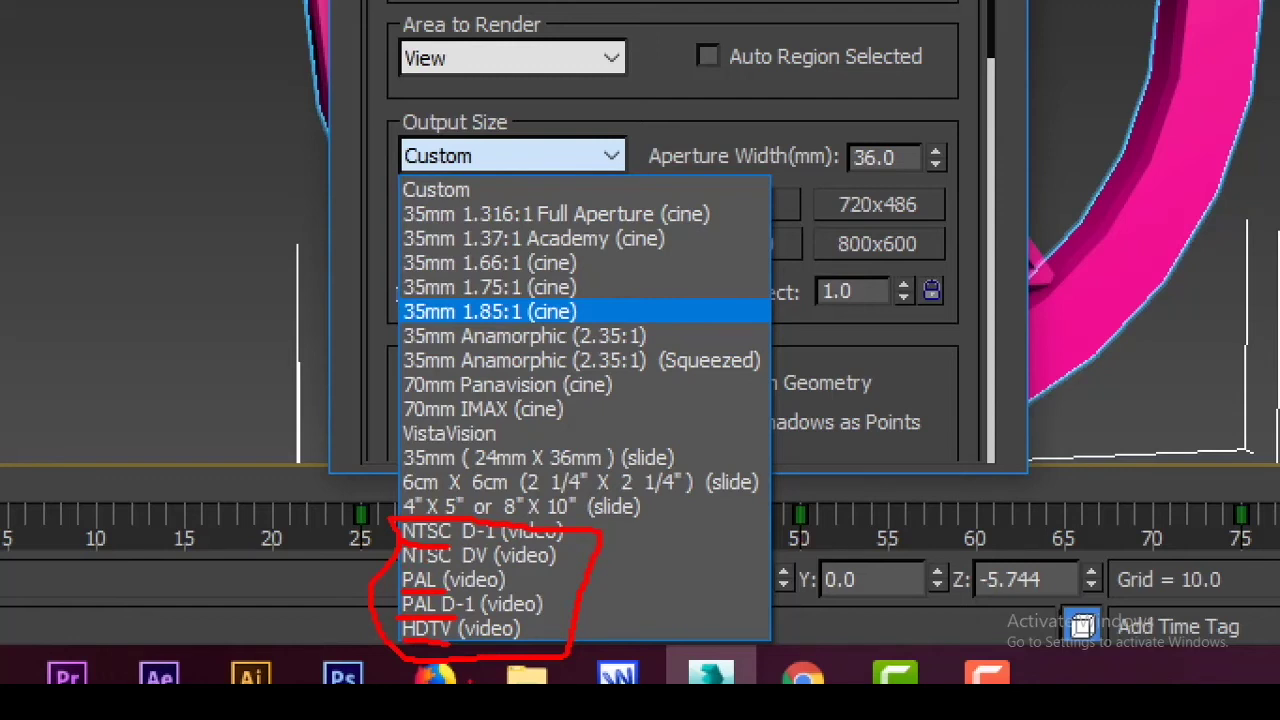
drag(338, 521, 374, 522)
key(Escape)
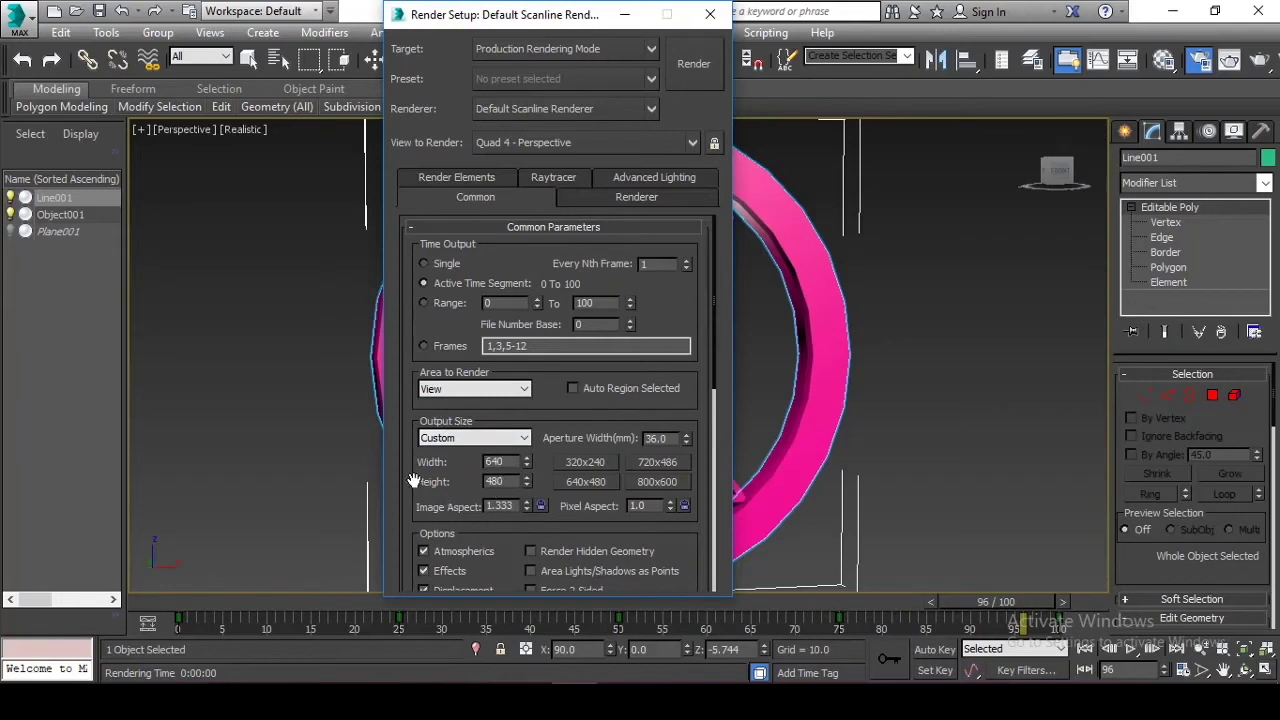
drag(413, 481, 424, 187)
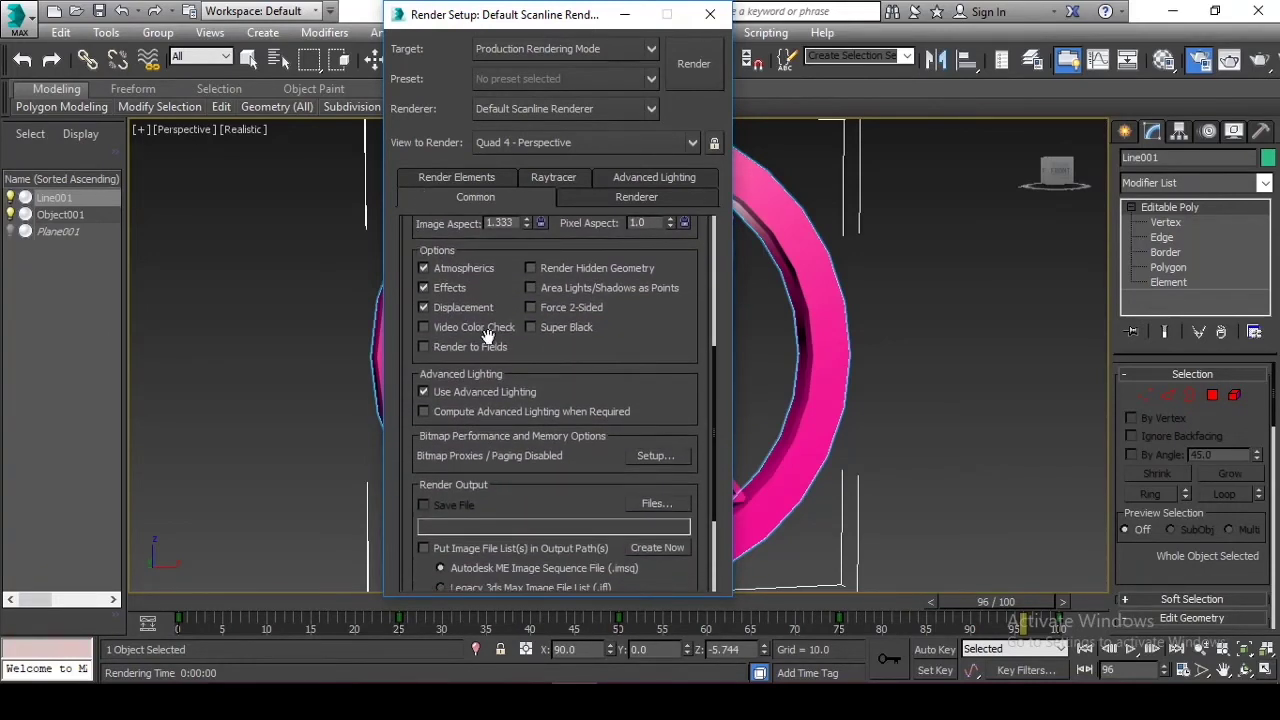
Step: Scroll the Common rollout down to the Render Output section
drag(663, 366, 671, 484)
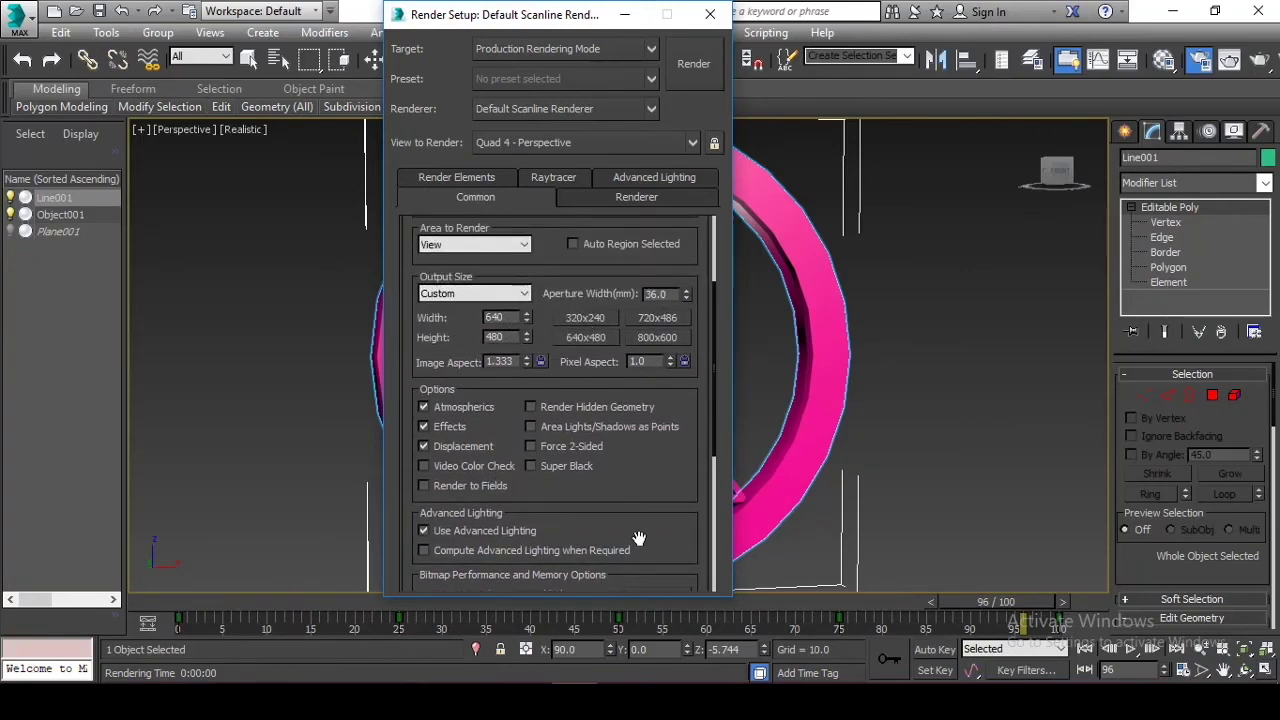
drag(634, 534, 586, 297)
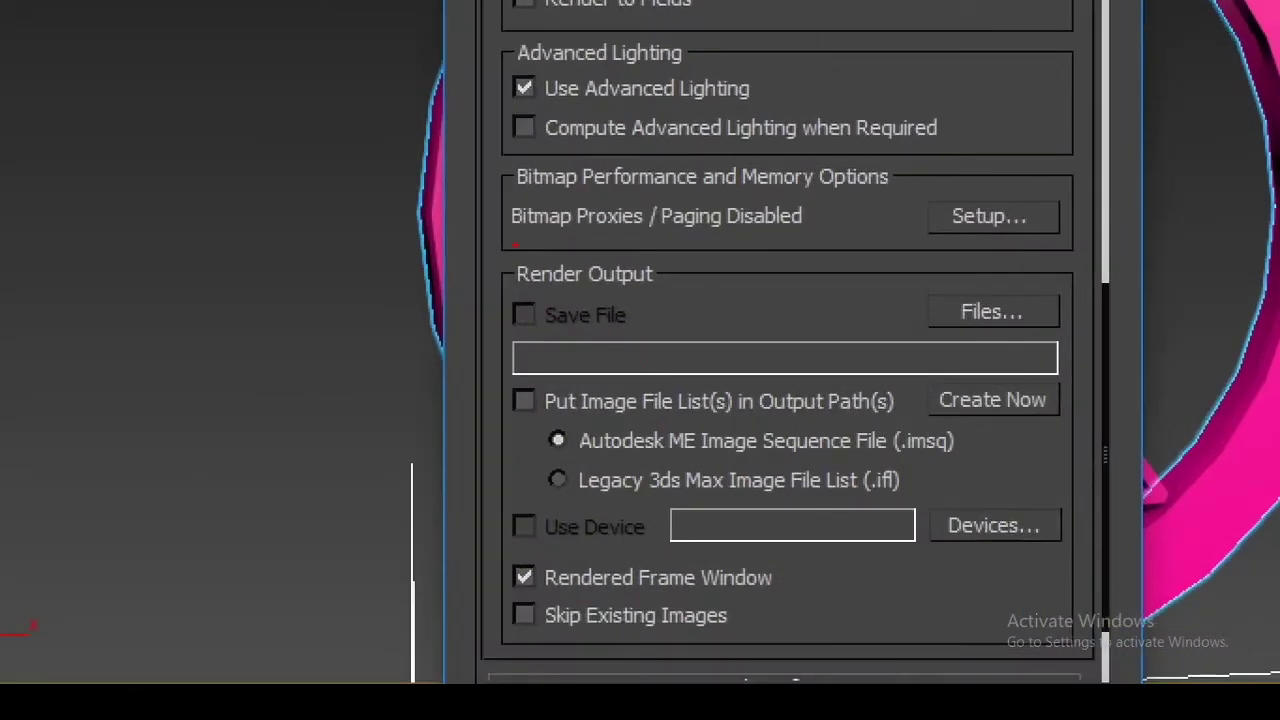
mouse_move(514, 244)
mouse_down()
mouse_move(511, 287)
mouse_move(678, 310)
mouse_move(684, 267)
mouse_move(420, 255)
mouse_up()
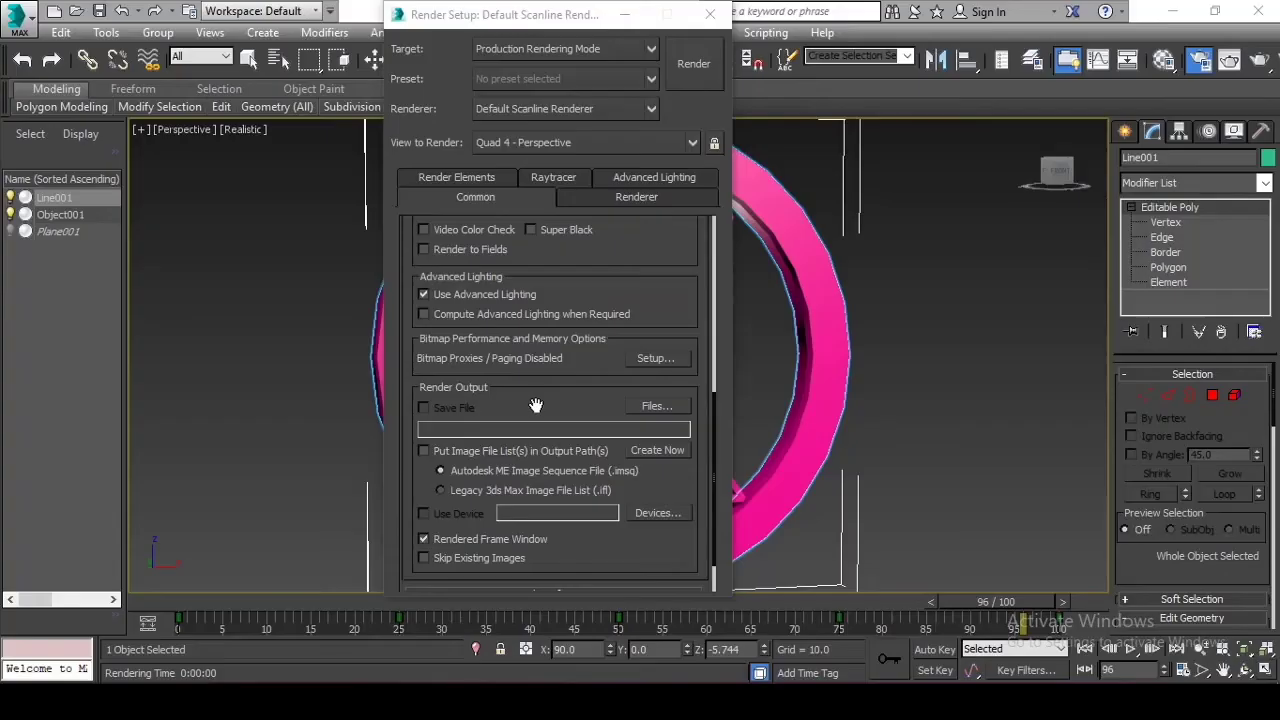
Step: Set the render output file to LOGO TIME on the Desktop, saved as AVI File (*.avi)
click(661, 406)
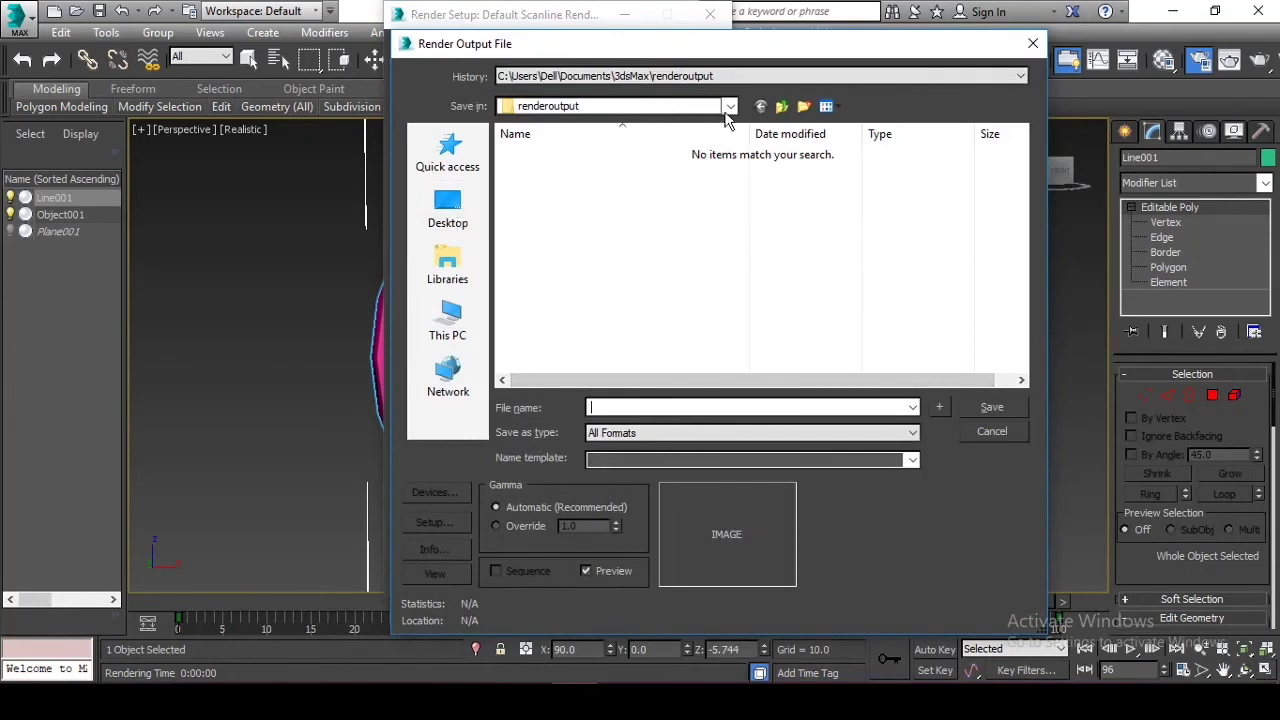
click(728, 108)
click(650, 106)
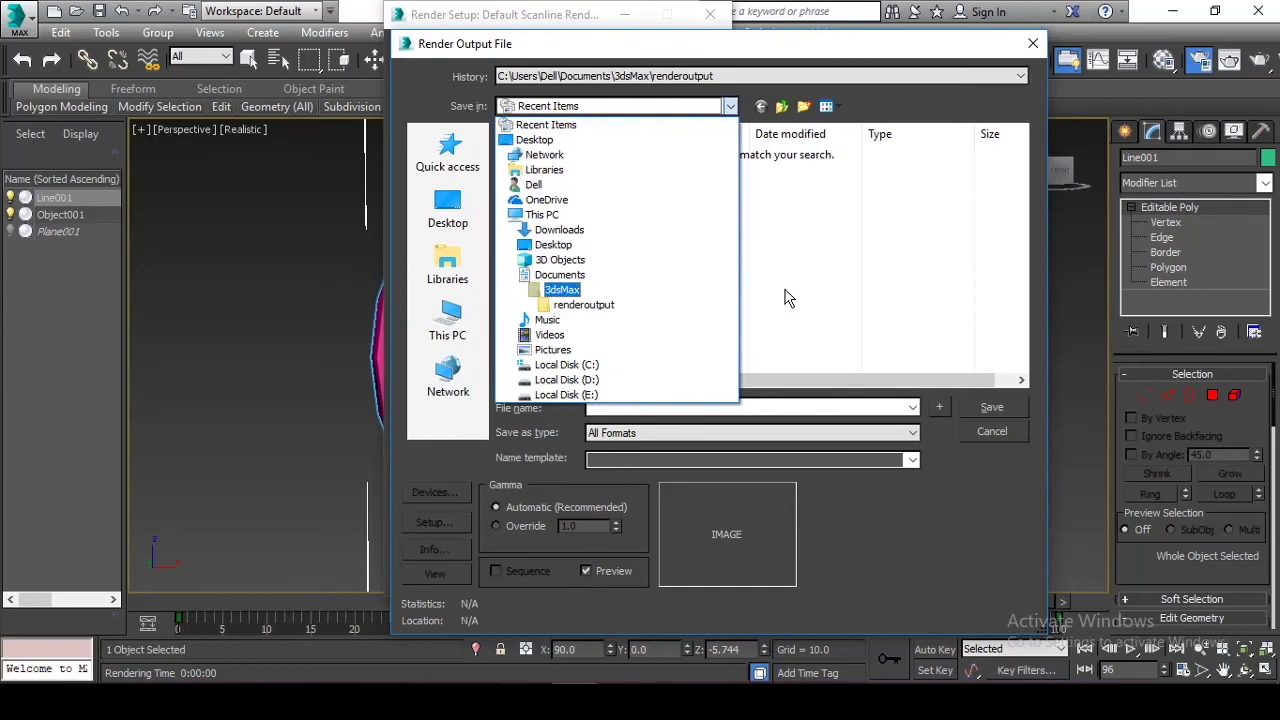
click(878, 290)
click(463, 220)
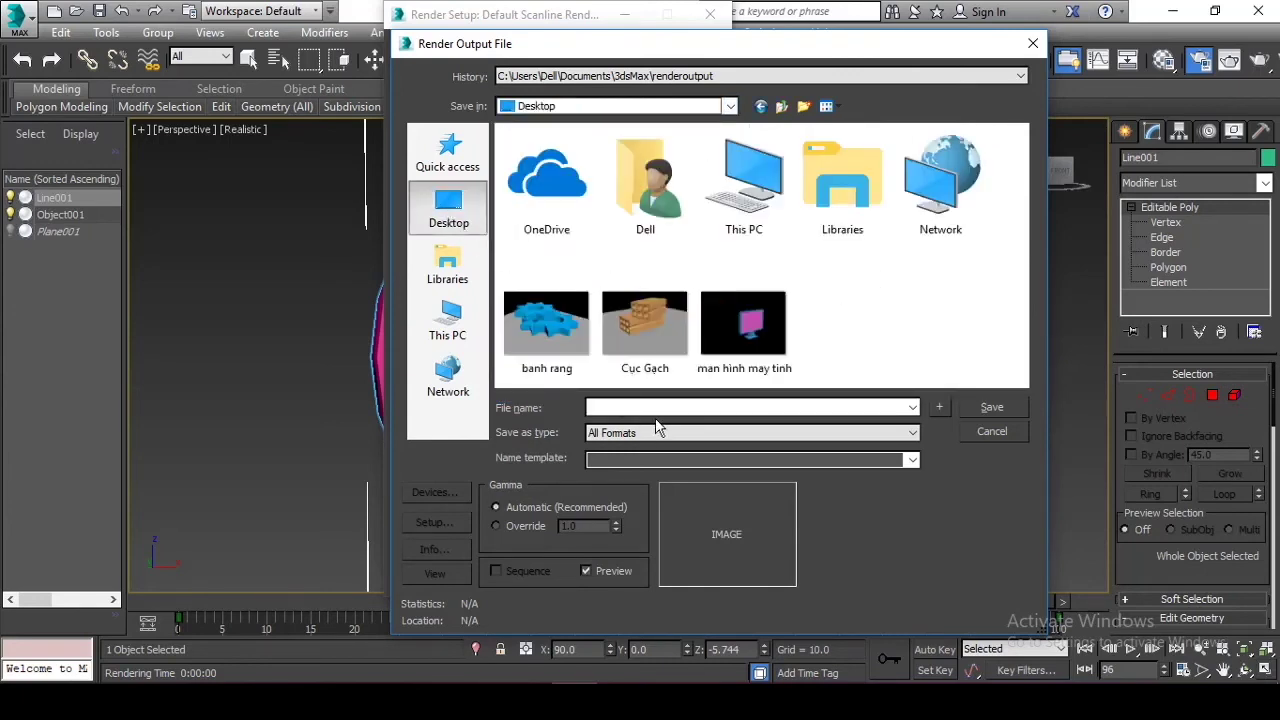
text(LOGO TIME)
click(652, 435)
click(654, 442)
click(652, 463)
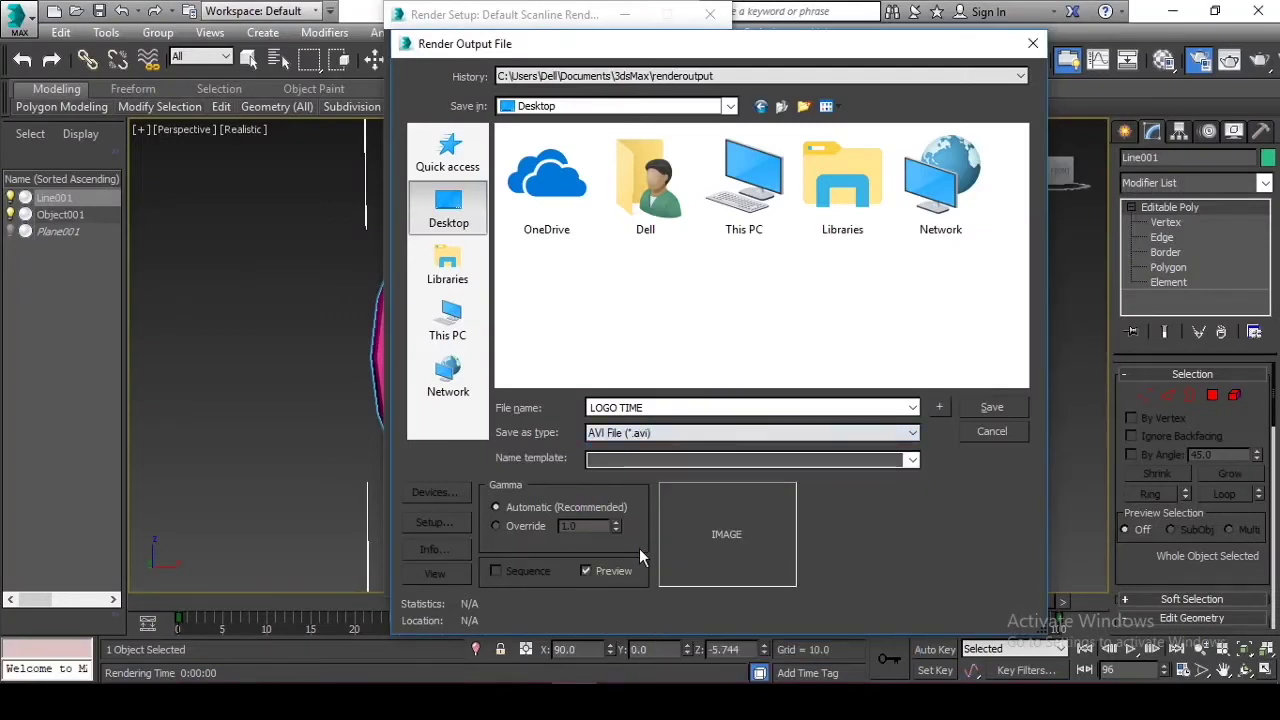
click(990, 407)
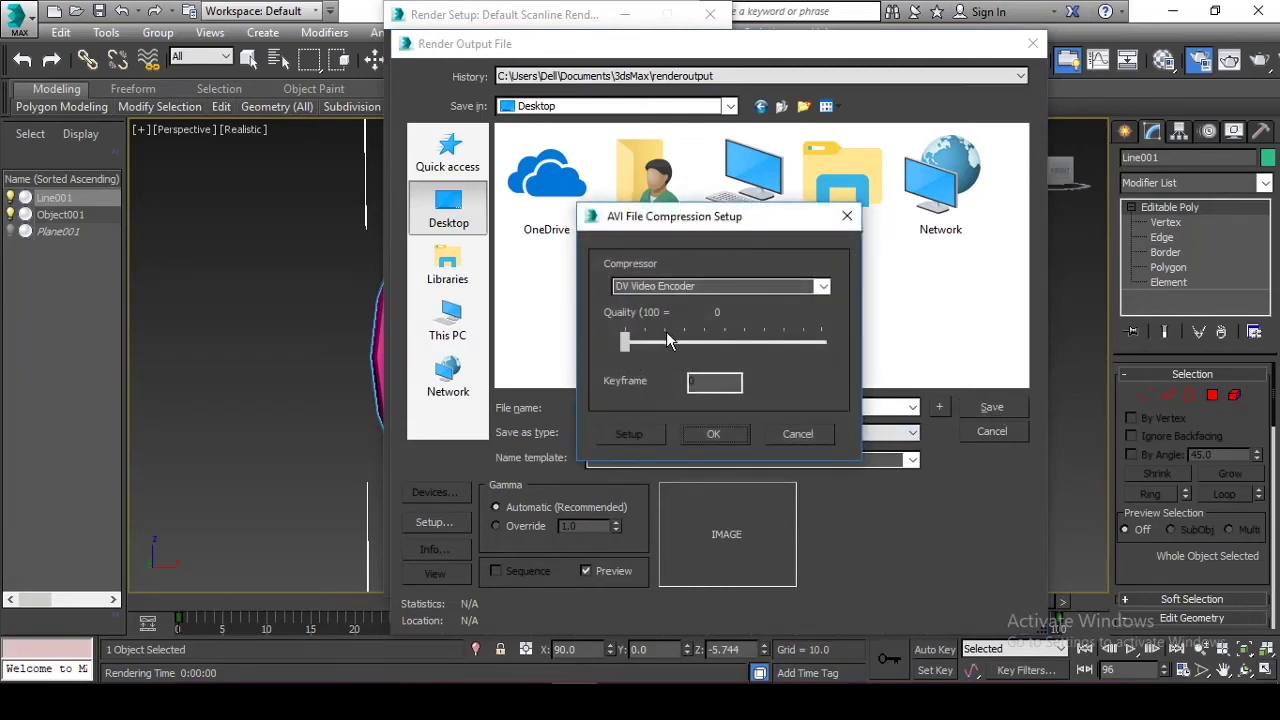
Step: Accept the AVI compression settings and render frames 0–100 to LOGO TIME.avi
click(712, 437)
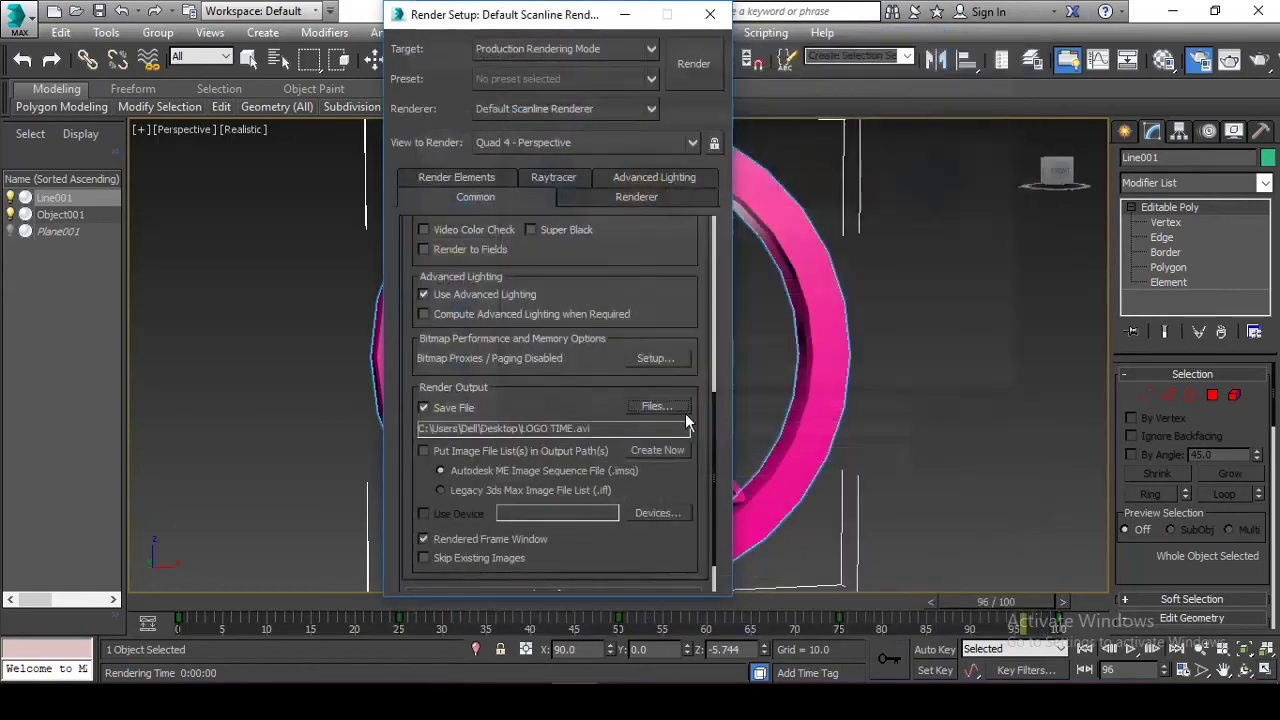
click(685, 75)
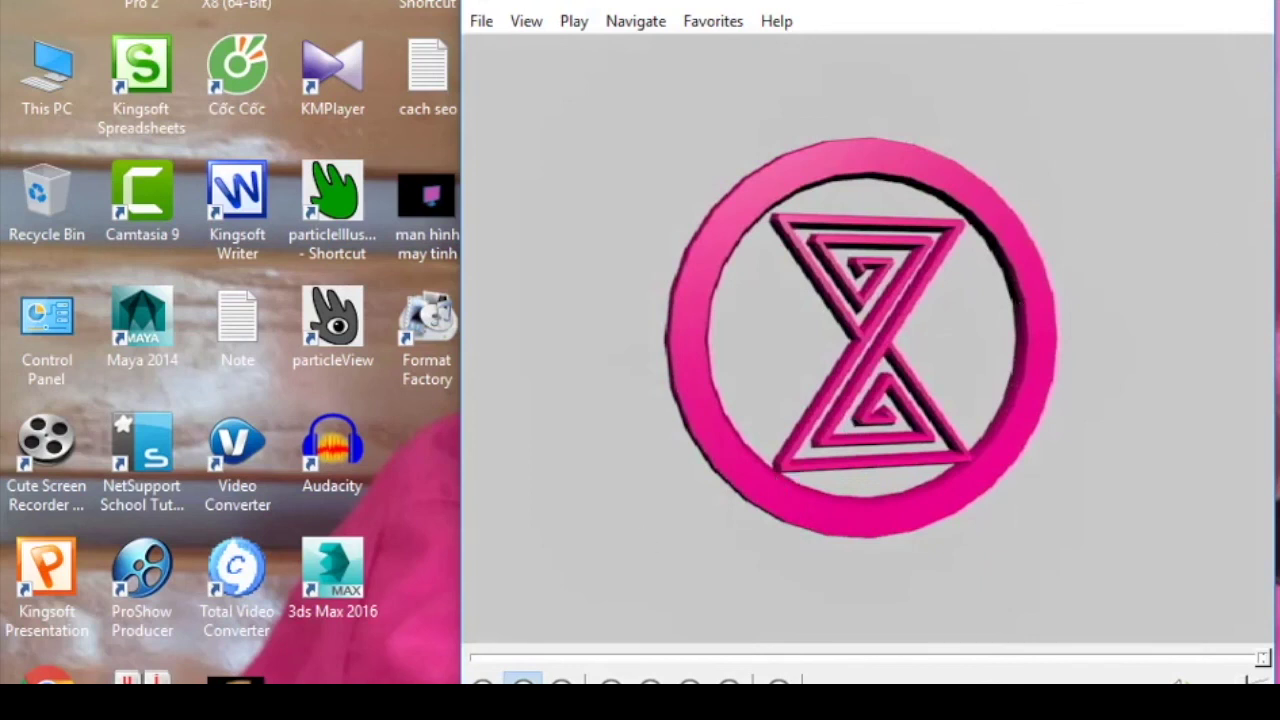
Step: Replay LOGO TIME.avi from the beginning in Windows Media Player
key(space)
click(483, 682)
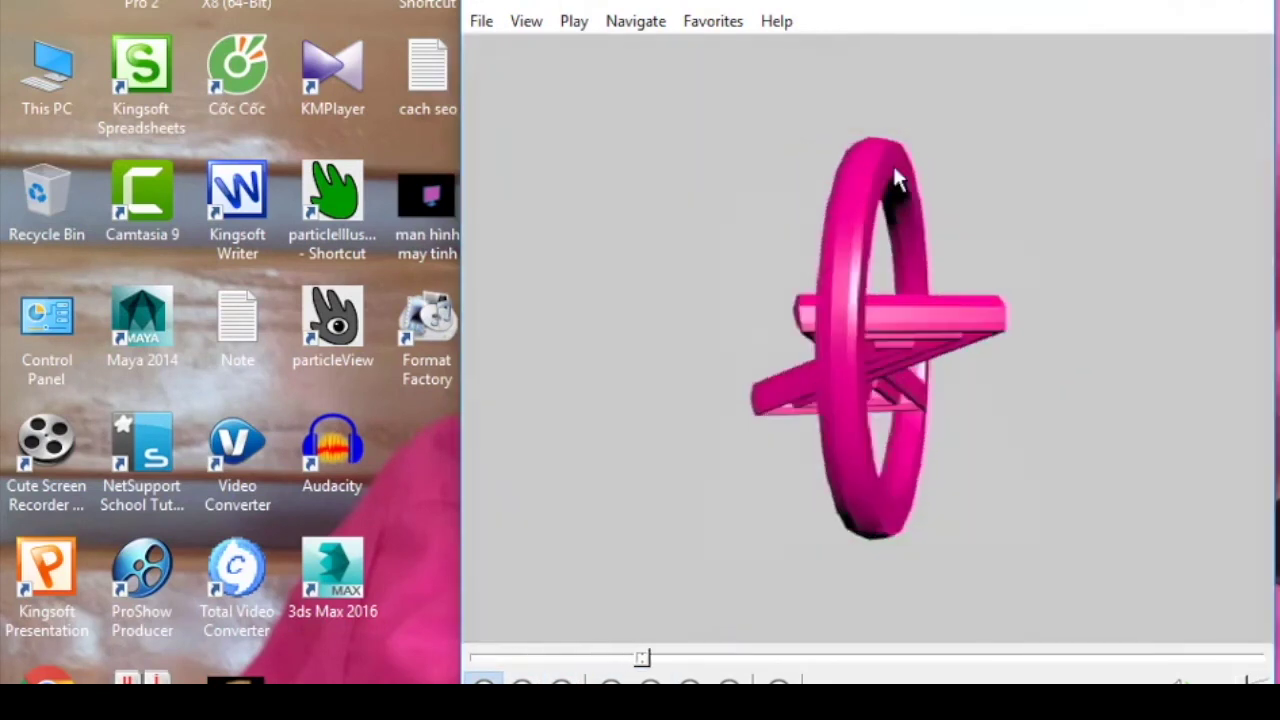